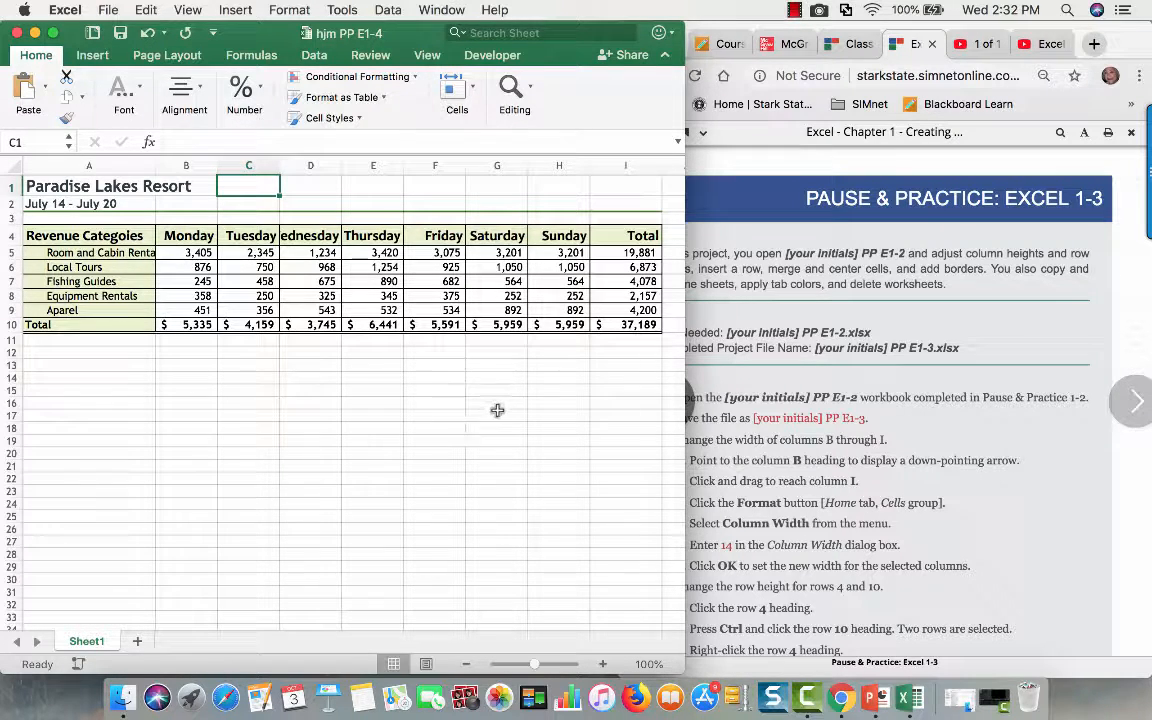
- Read the Pause & Practice Excel 1-3 instructions in Chrome, from the project introduction through the column, row-height and insert-row tasks
left_click(1041, 450)
scroll(955, 473, "down", 2)
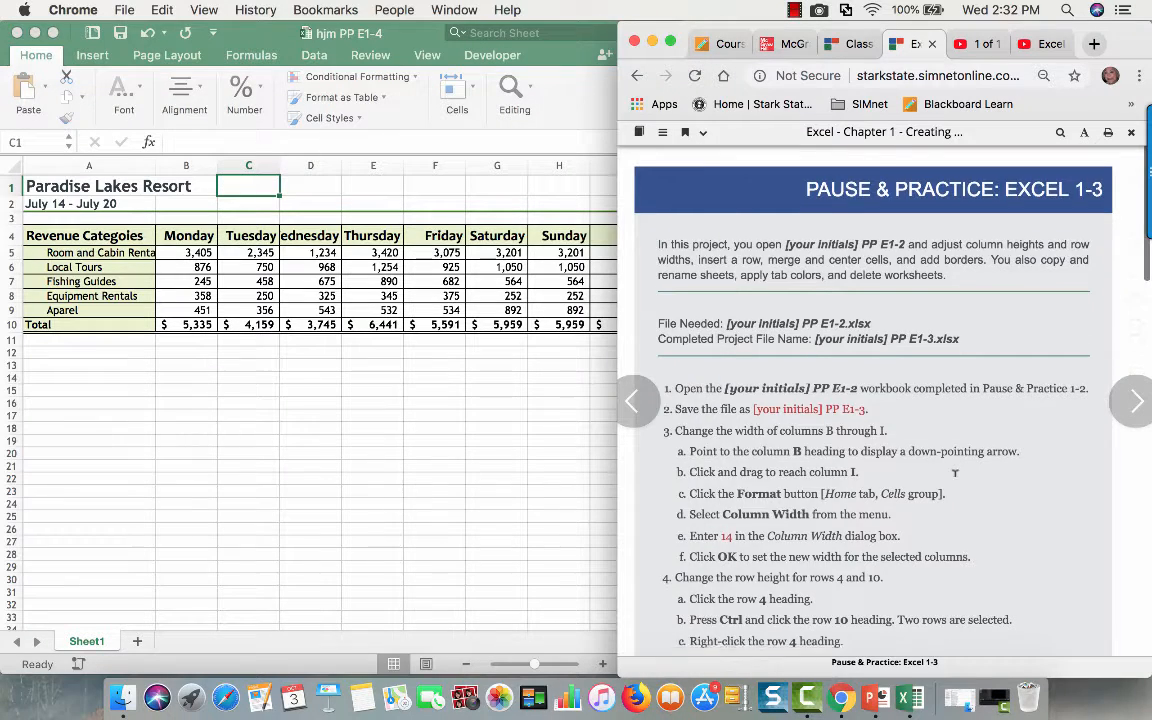
scroll(955, 473, "up", 1)
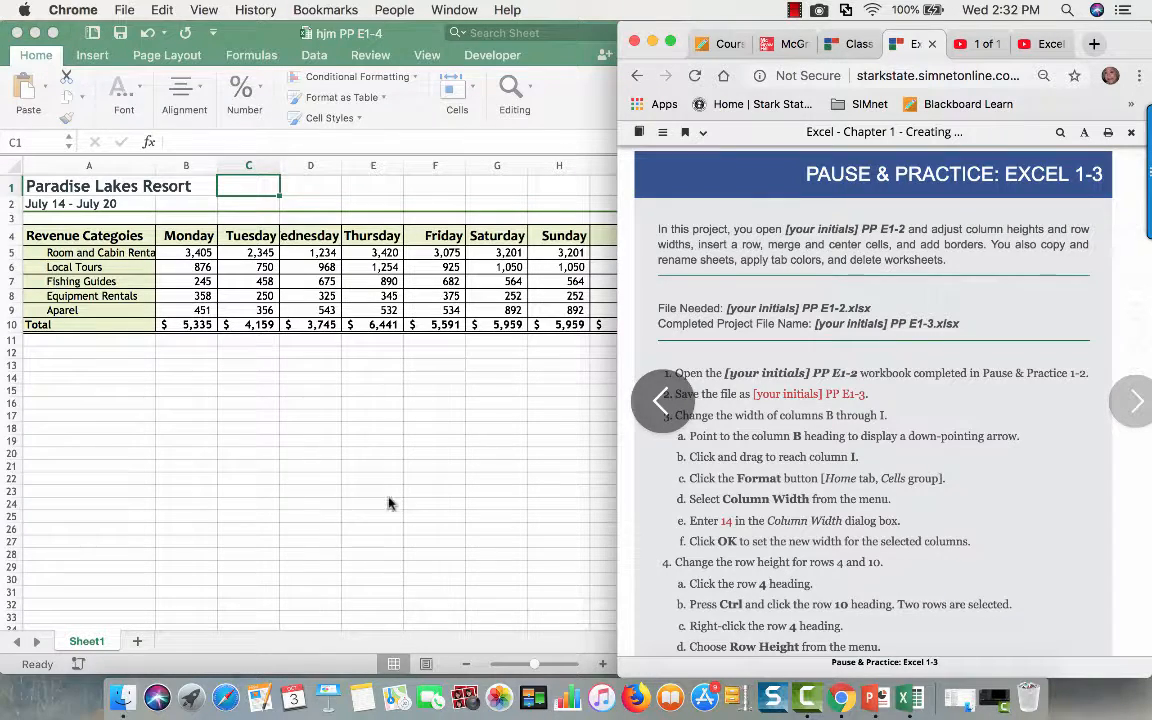
scroll(857, 492, "down", 3)
scroll(857, 492, "down", 3)
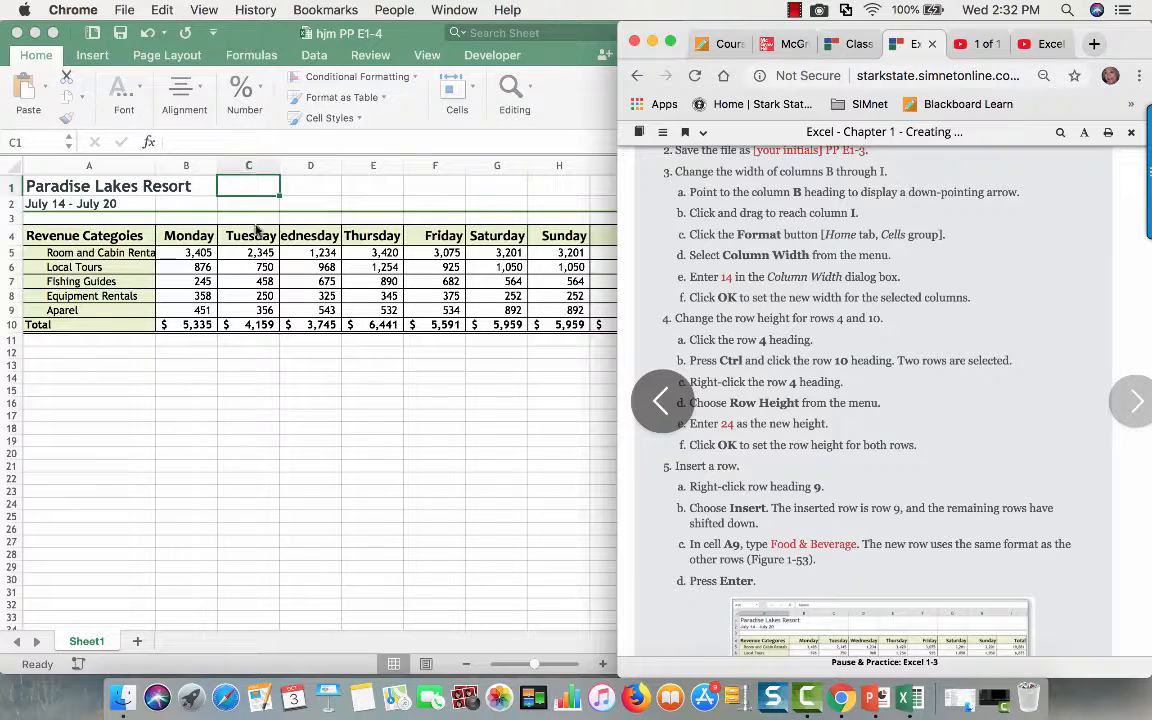
- Set the width of columns B through I to 14 in the Paradise Lakes Resort worksheet
left_click(248, 164)
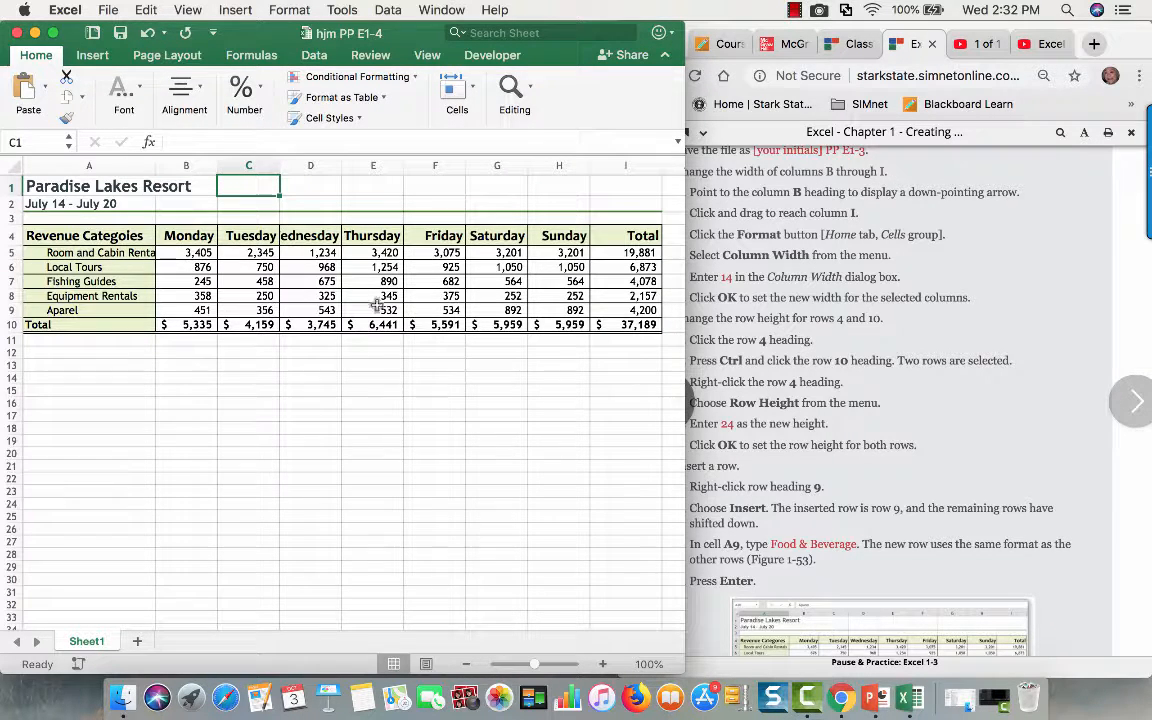
left_click(185, 166)
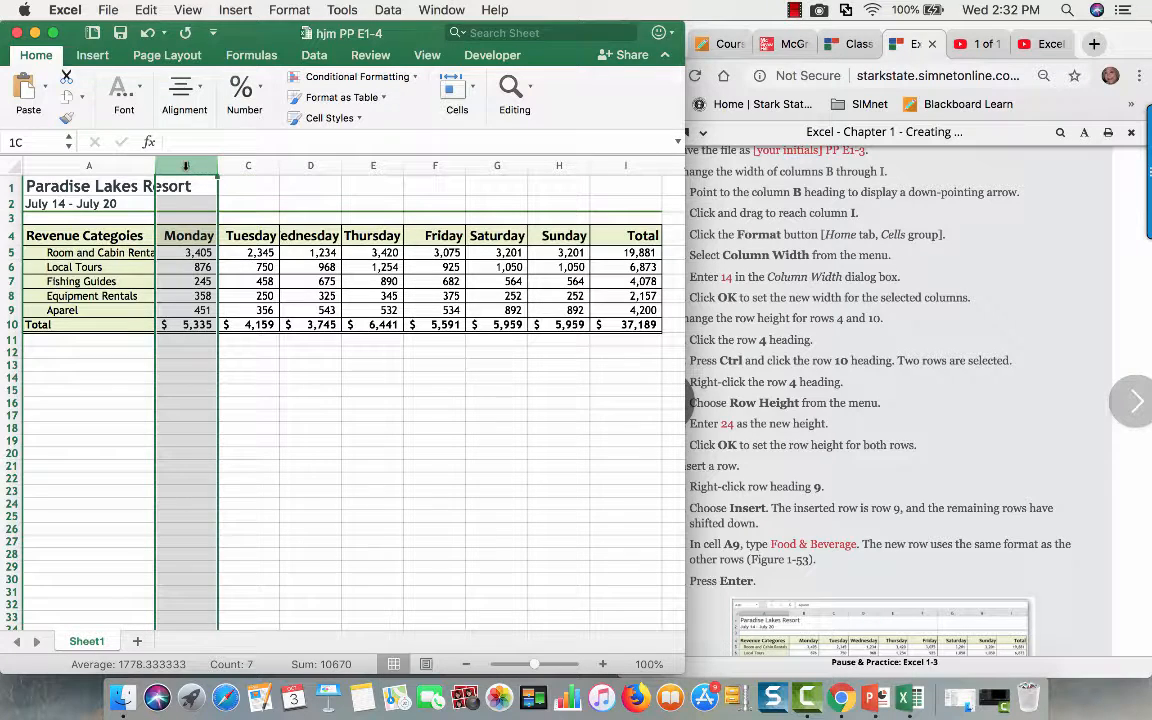
left_click_drag(200, 176, 600, 160)
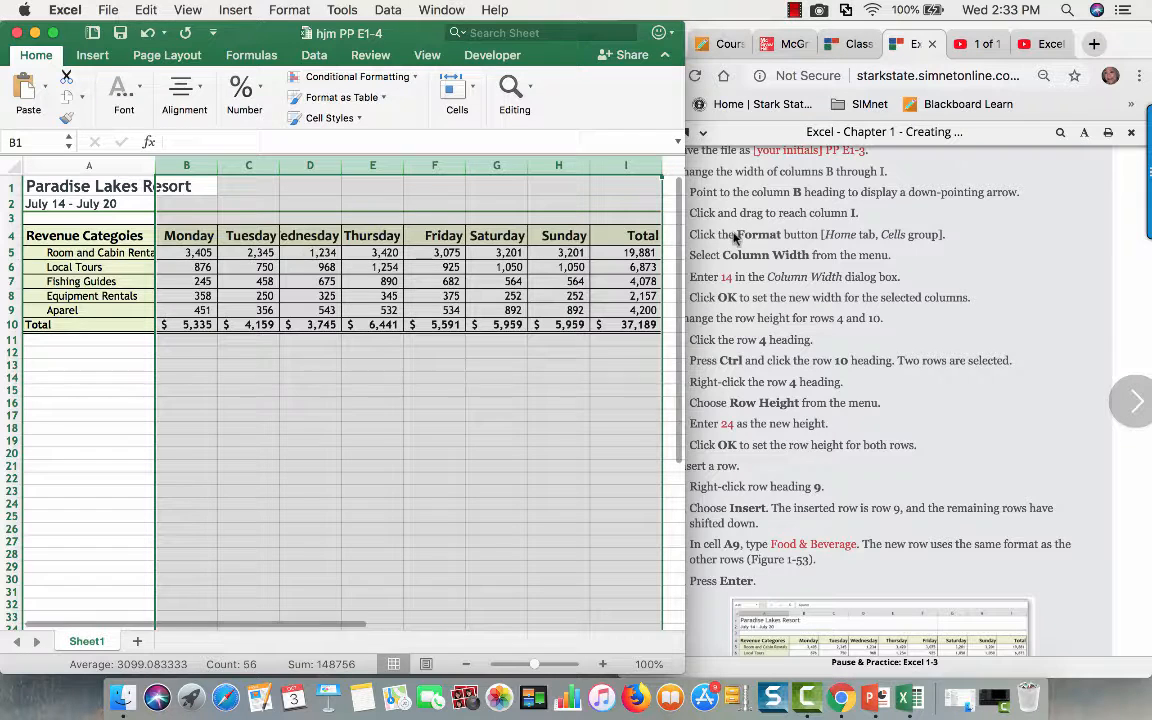
left_click(54, 34)
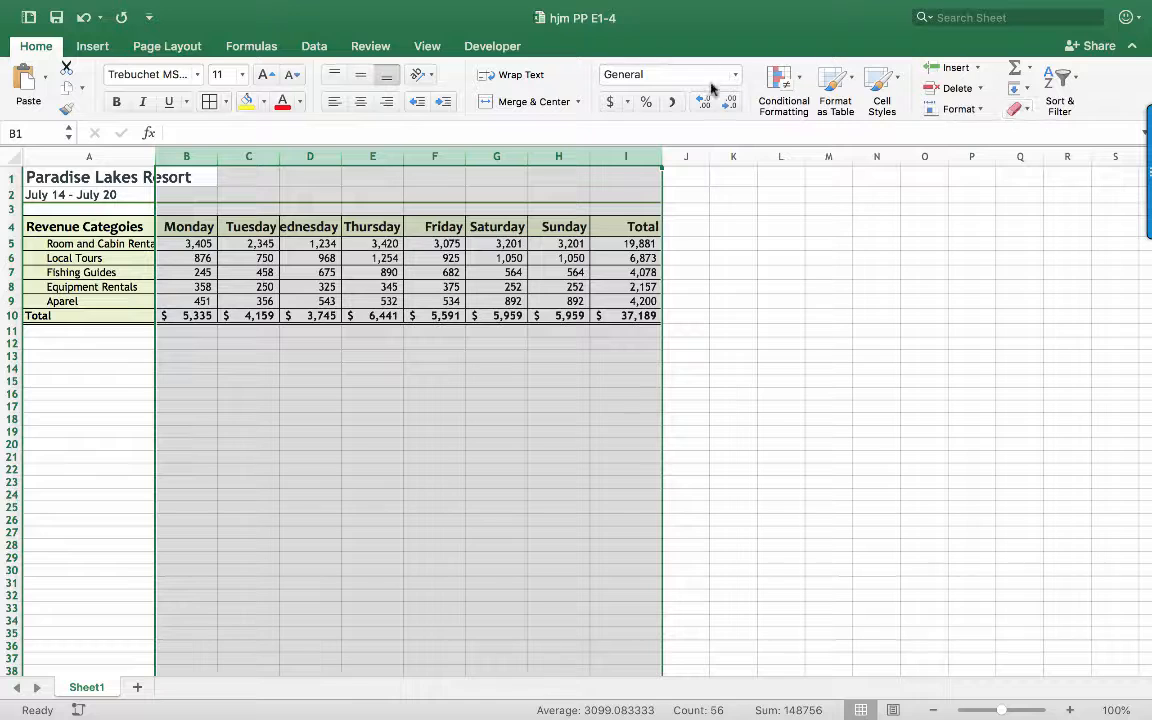
left_click(958, 109)
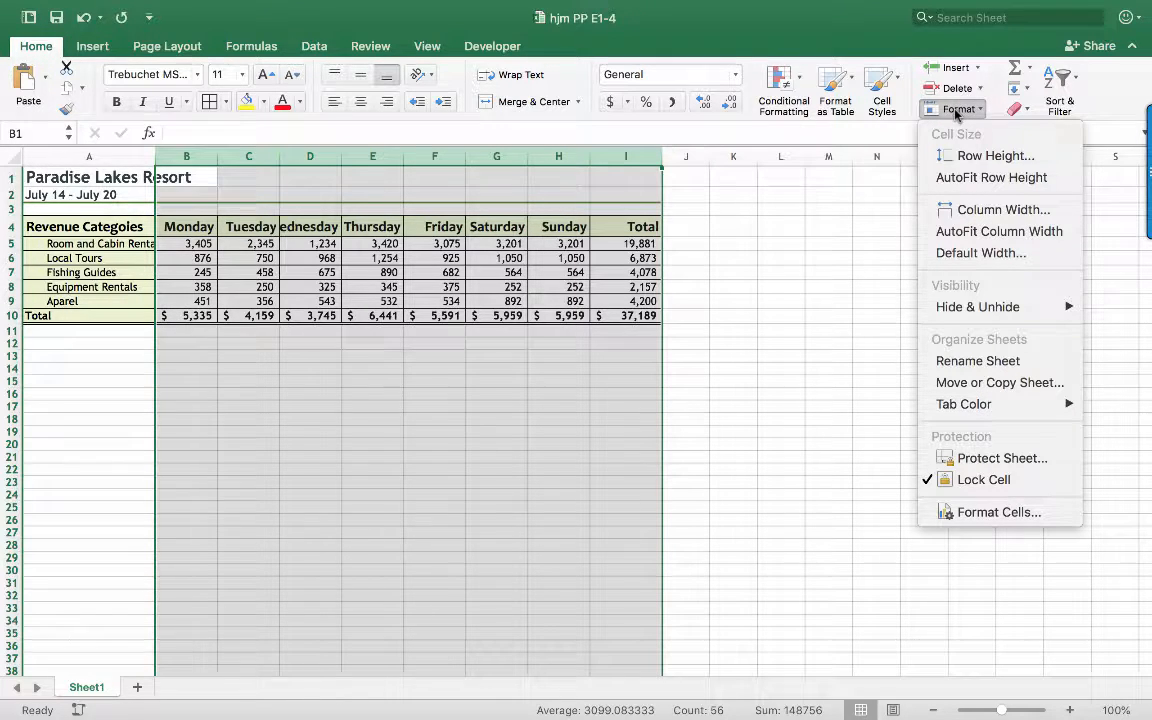
mouse_move(289, 7)
left_click(973, 208)
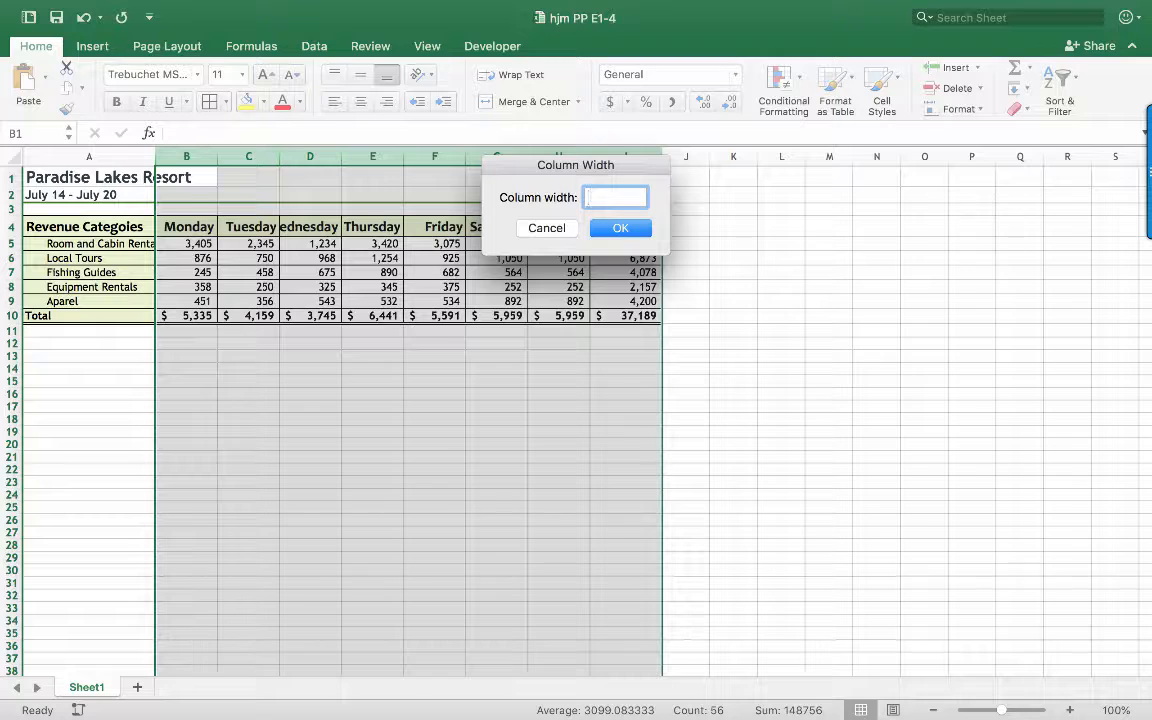
type("14")
left_click(636, 230)
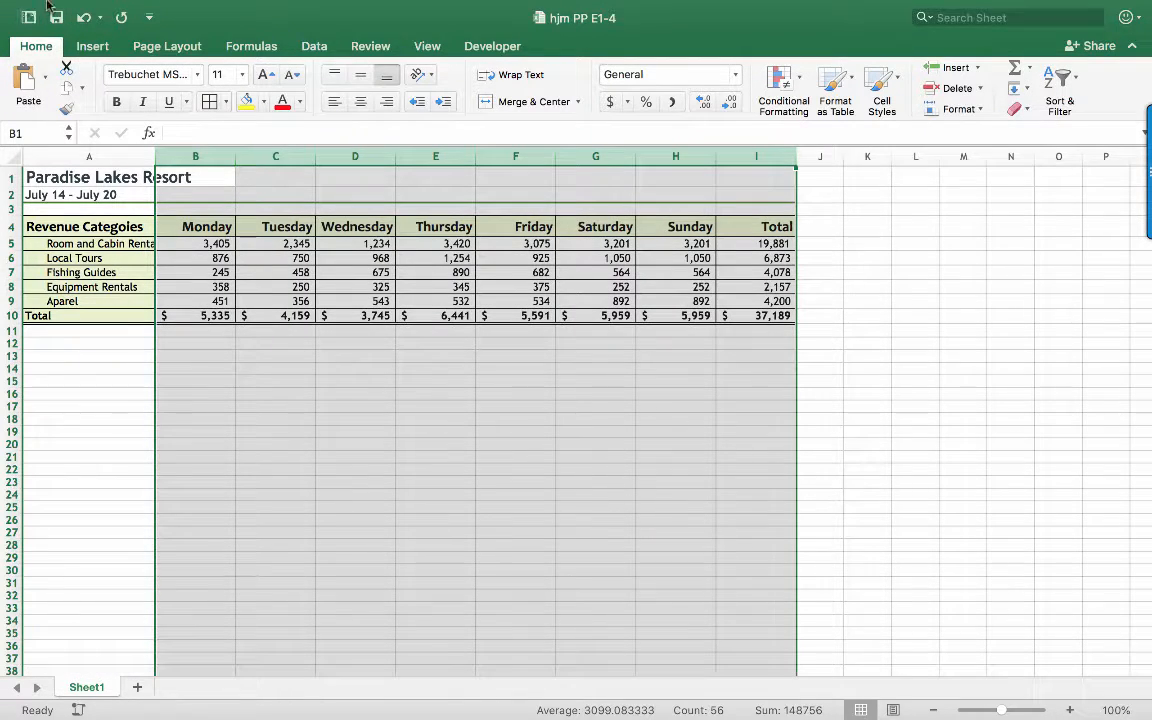
left_click(53, 38)
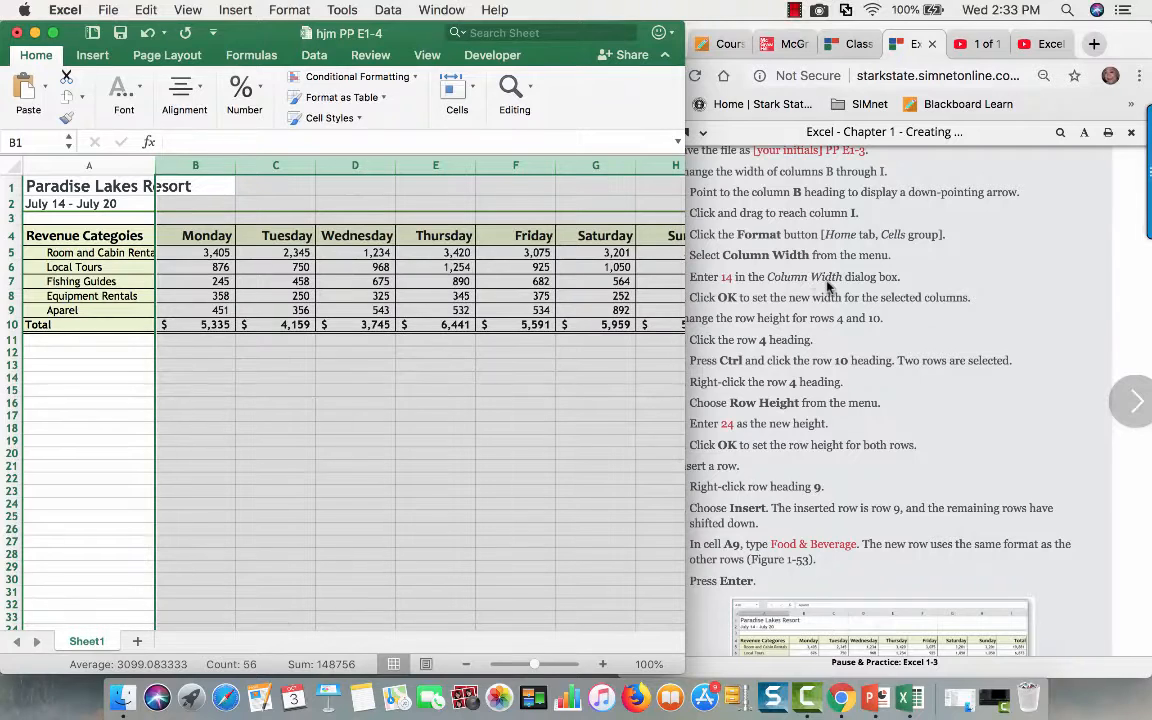
- Set the height of the column-label row 4 and the Total row 10 to 24
scroll(800, 290, "down", 2)
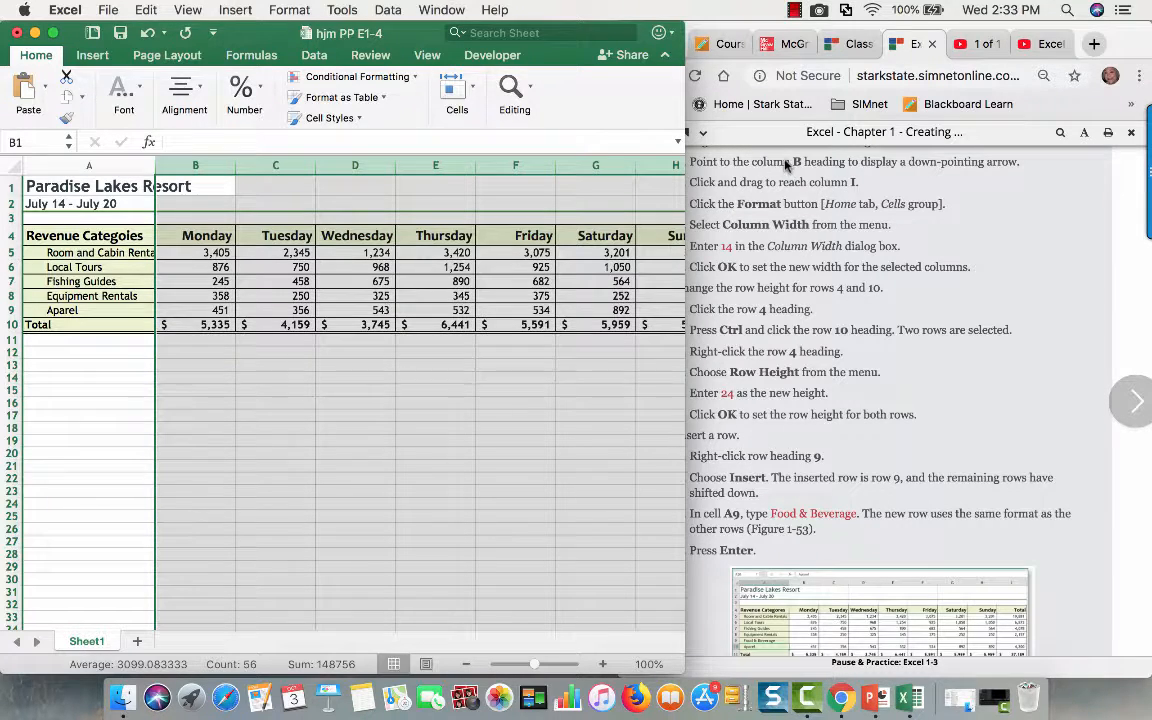
scroll(787, 165, "up", 2)
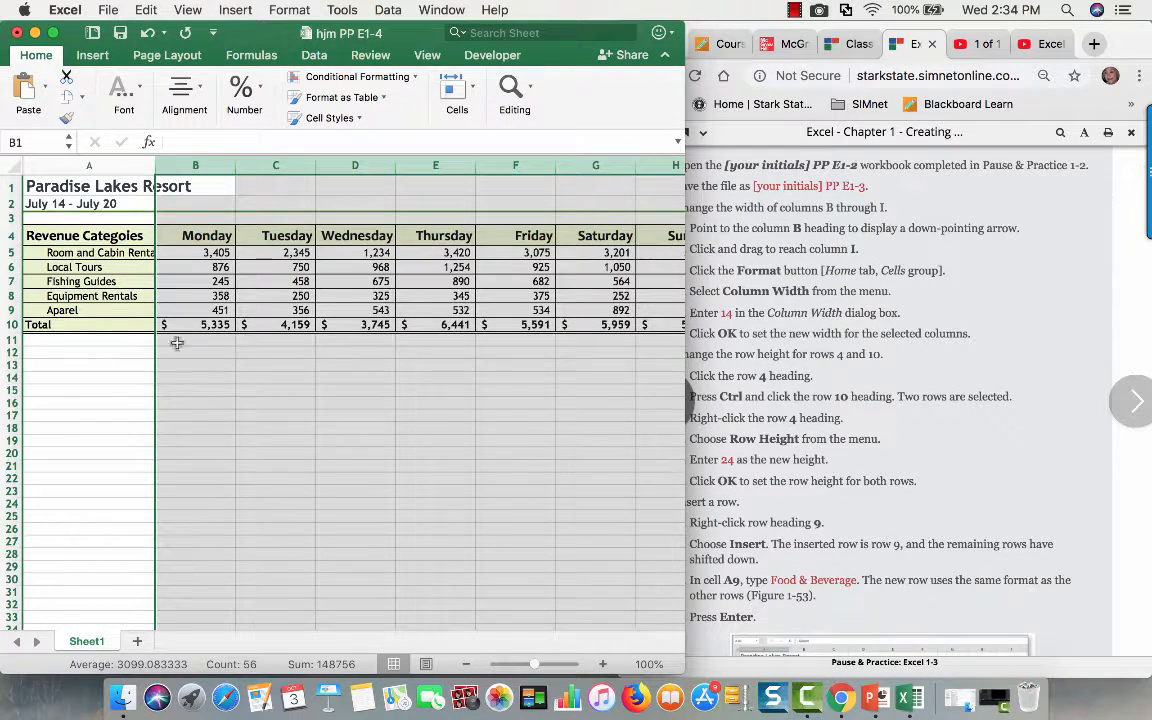
left_click(105, 407)
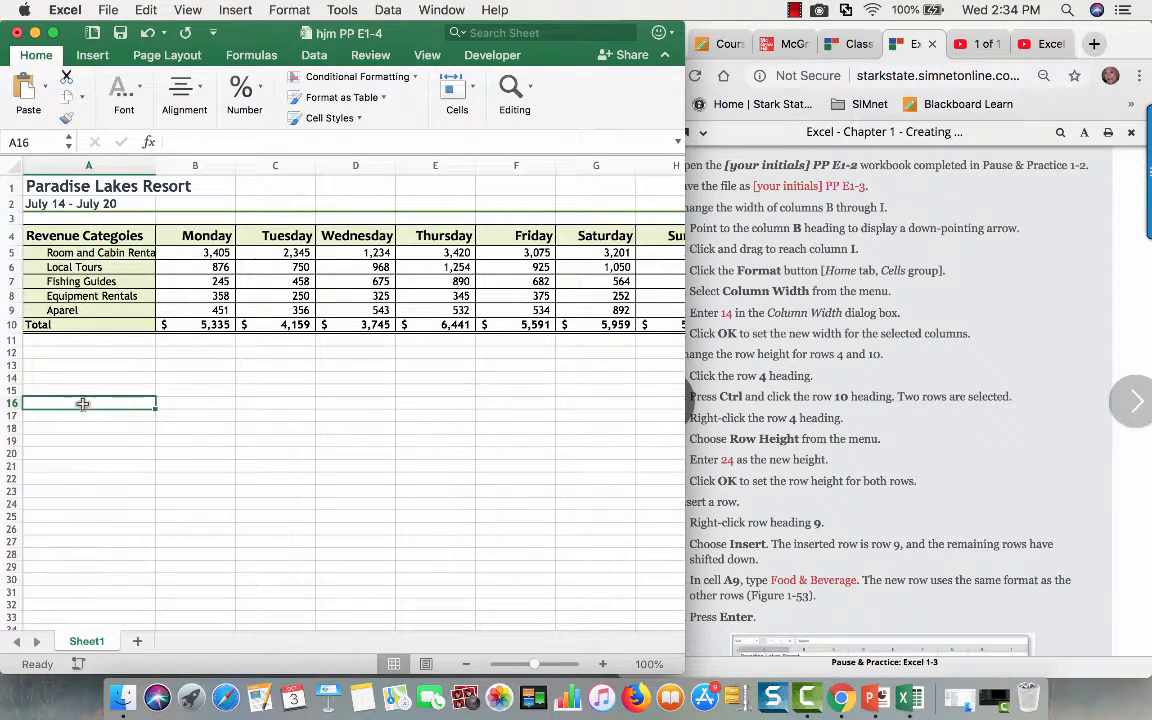
left_click(8, 234)
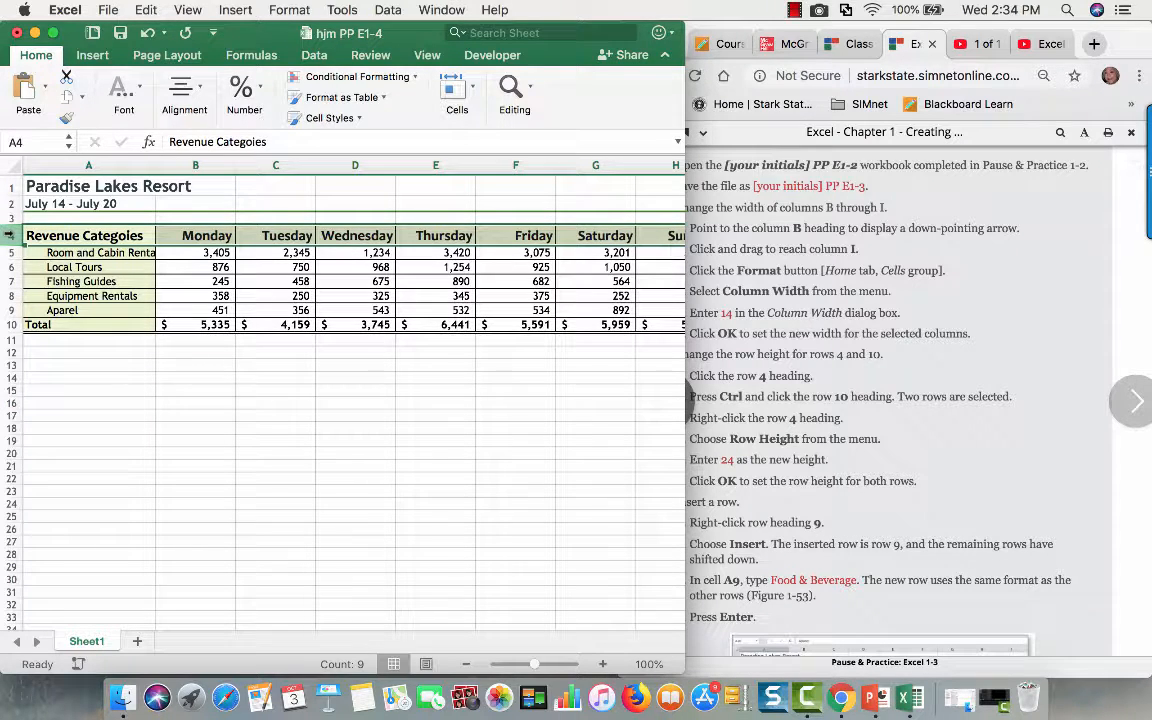
left_click(10, 325, "ctrl")
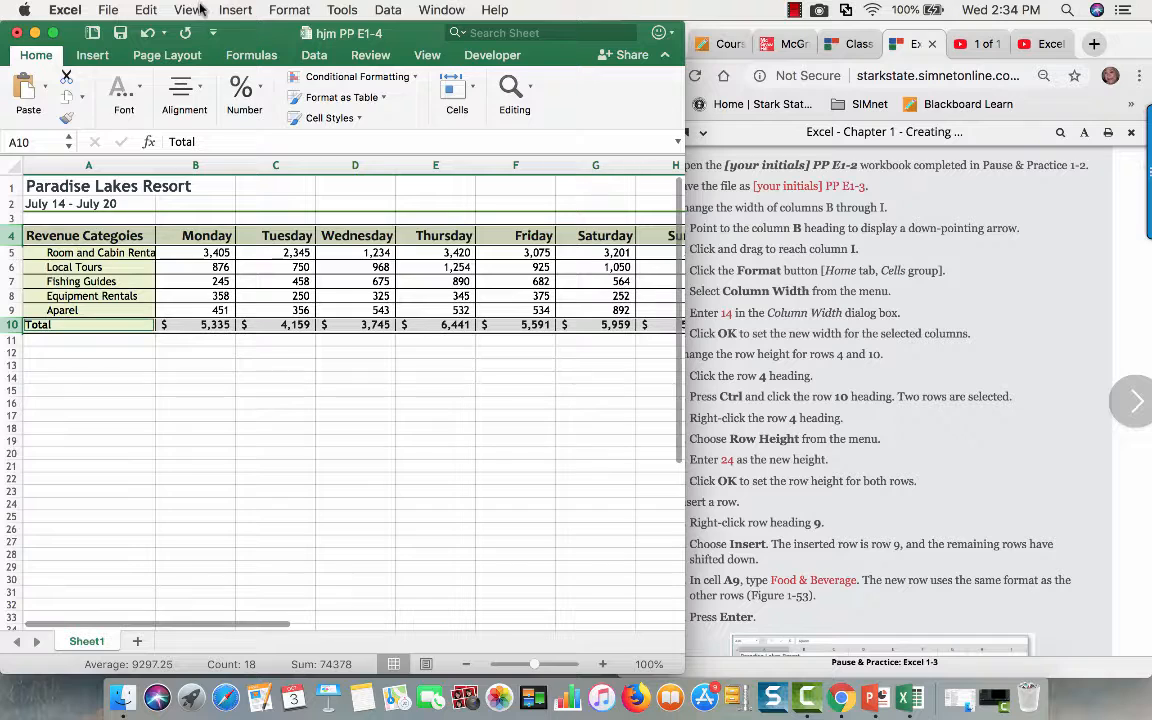
left_click(472, 89)
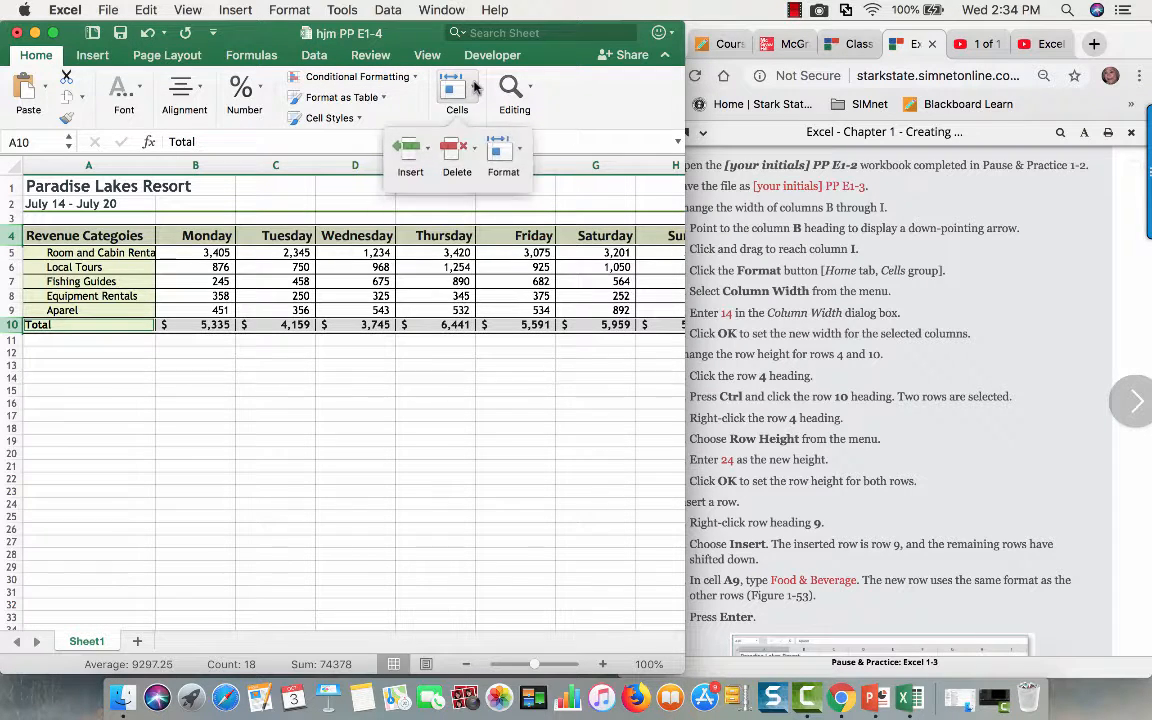
left_click(518, 151)
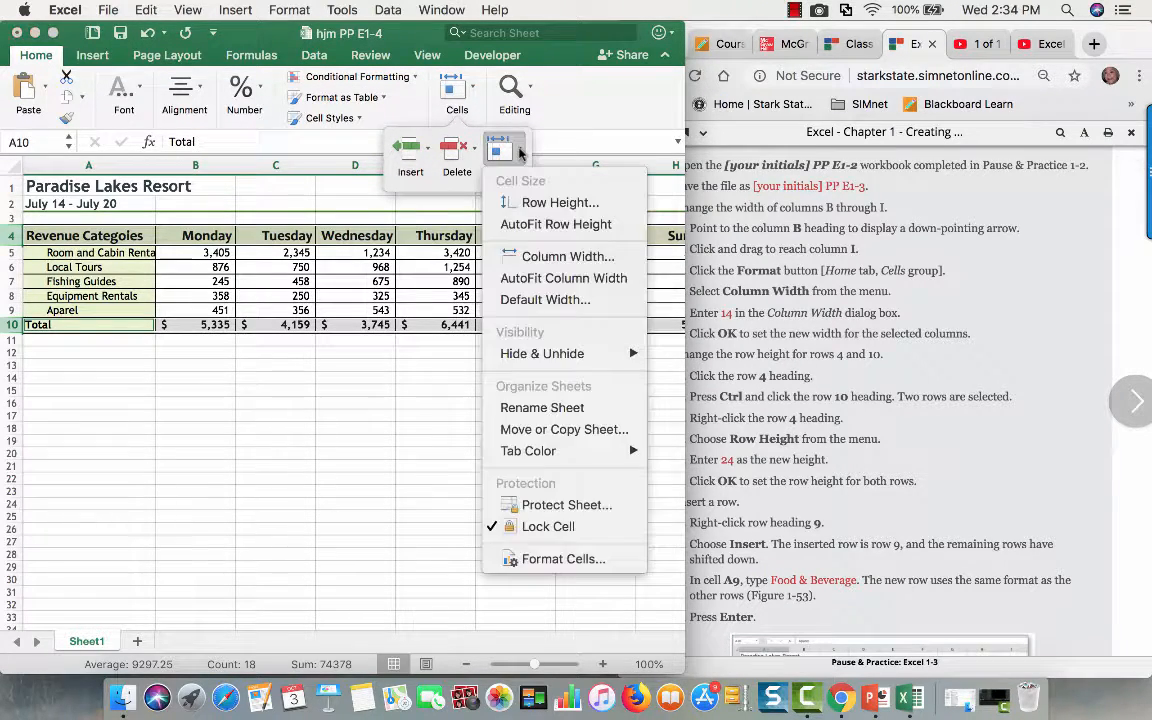
left_click(540, 204)
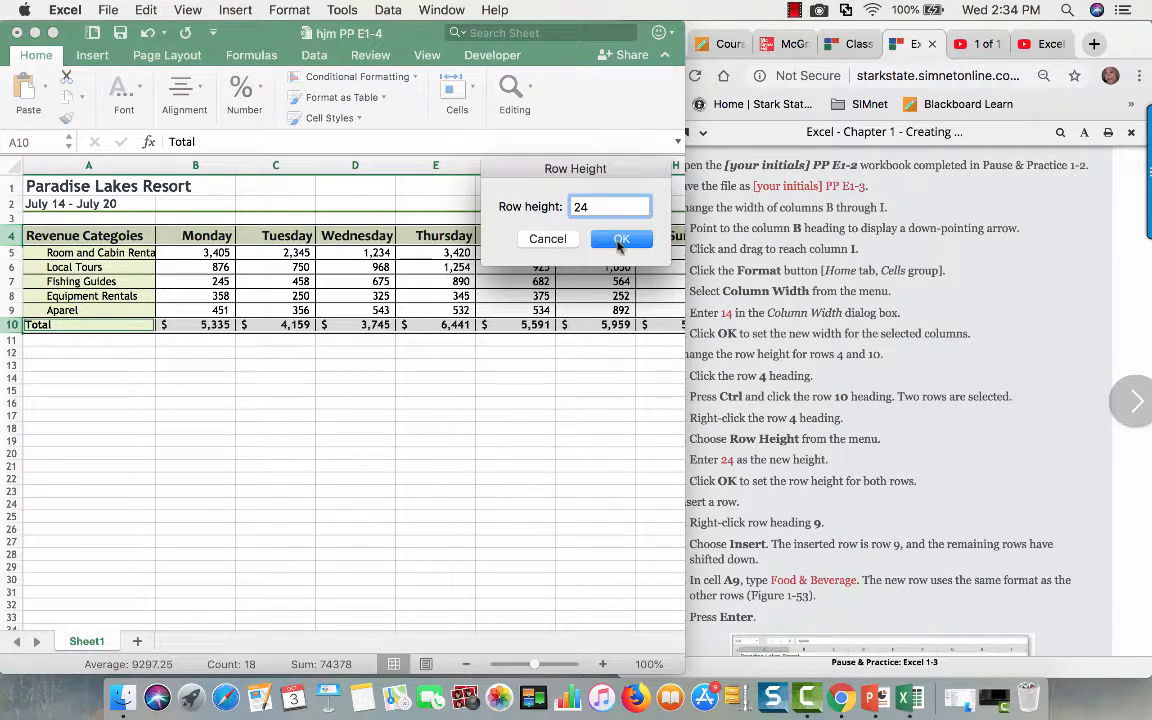
left_click(620, 241)
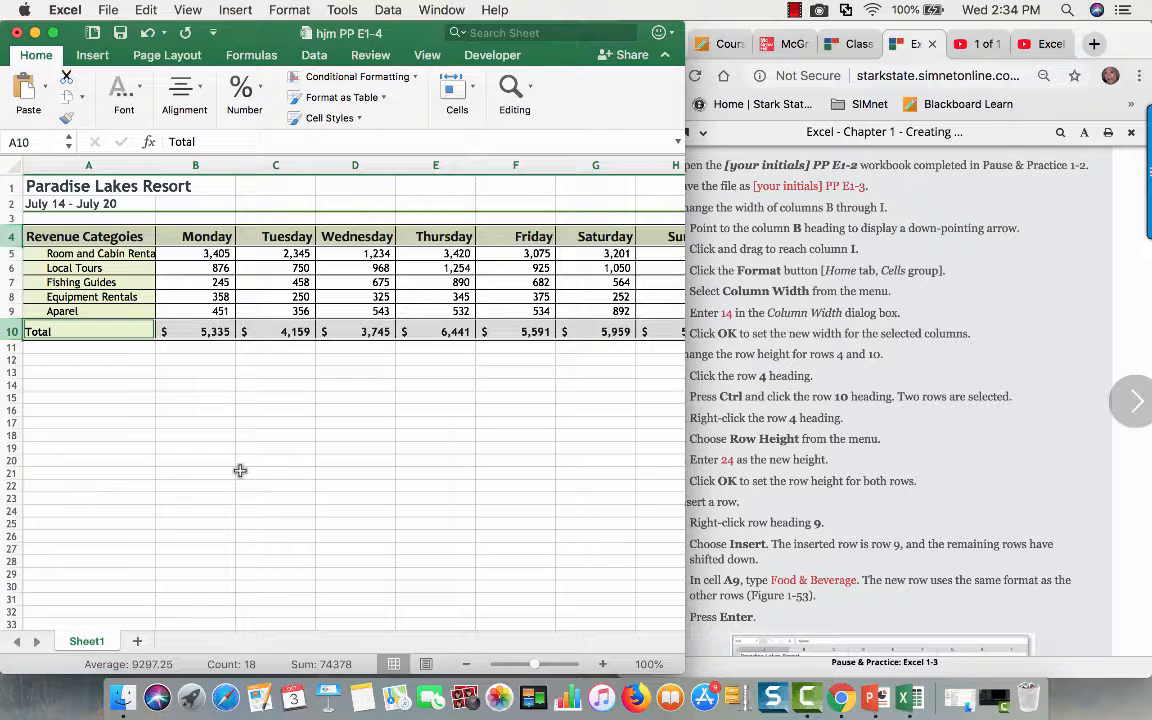
- Insert a new row above the Aparel row 9 and enter the label Food & Beverage in cell A9
right_click(13, 314)
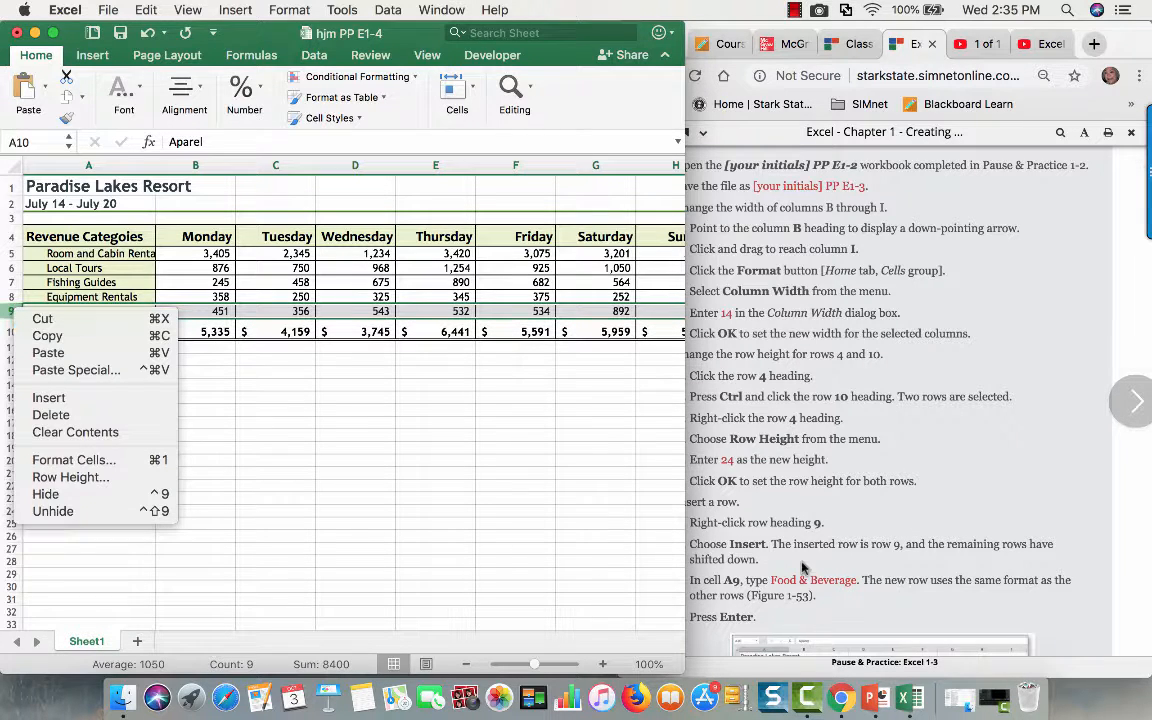
left_click(50, 398)
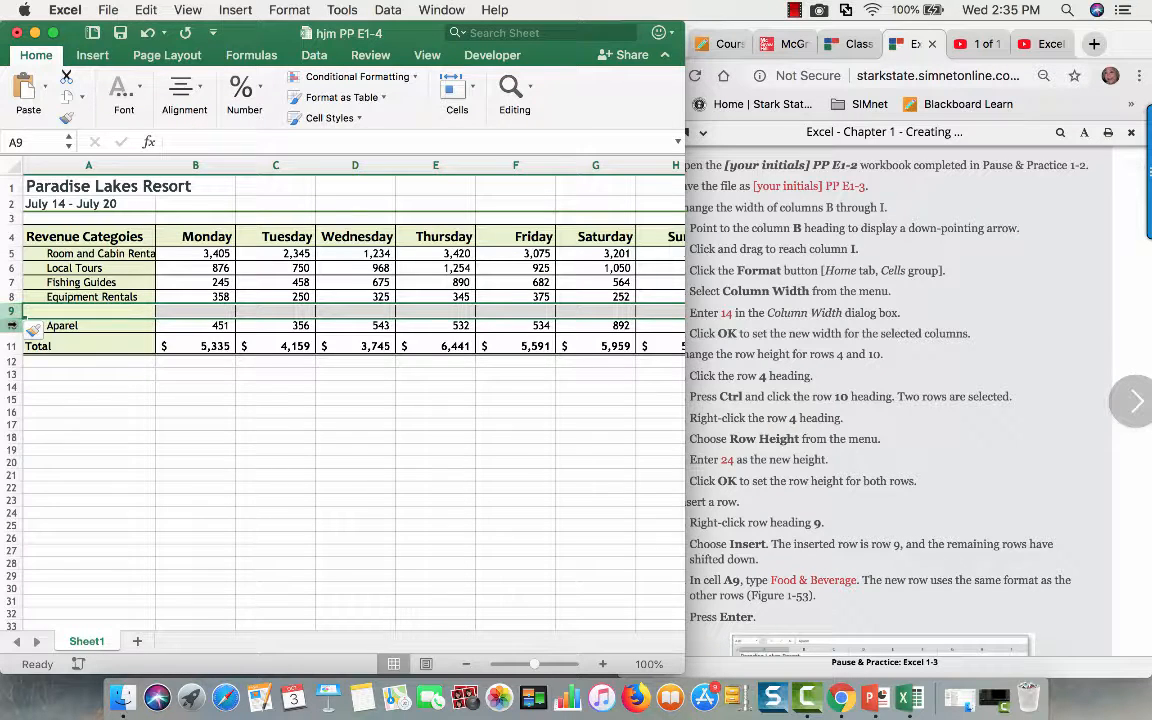
left_click(62, 314)
type("Food & Beverage")
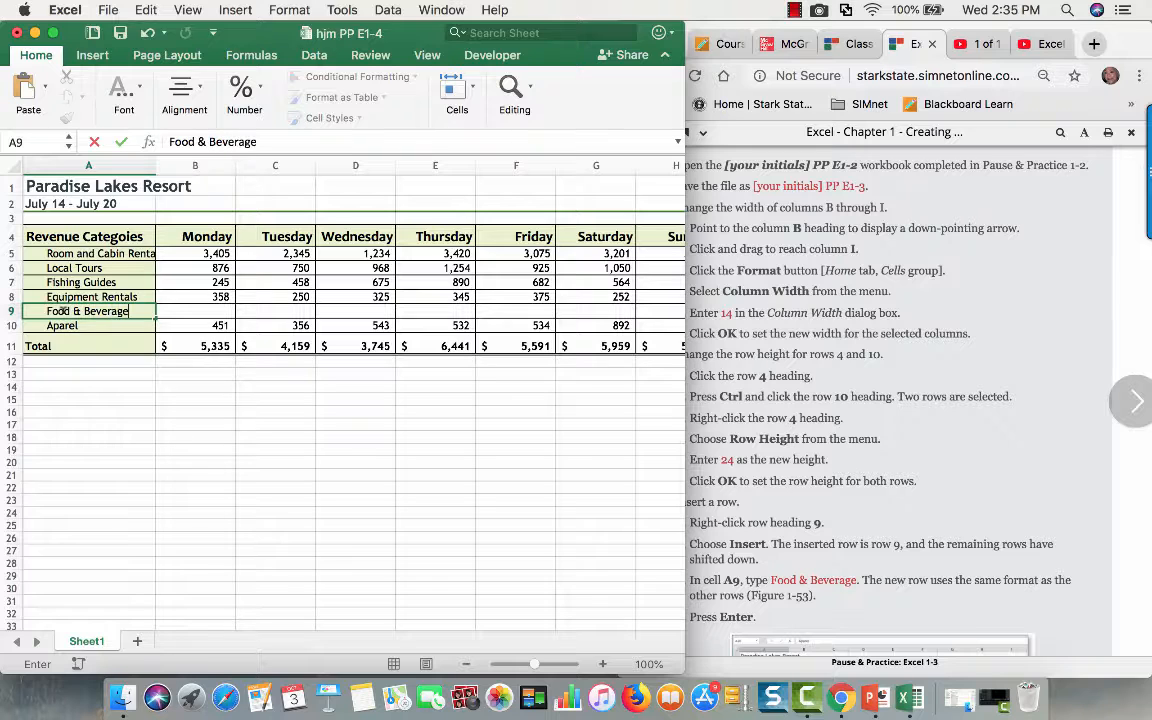
key("Tab")
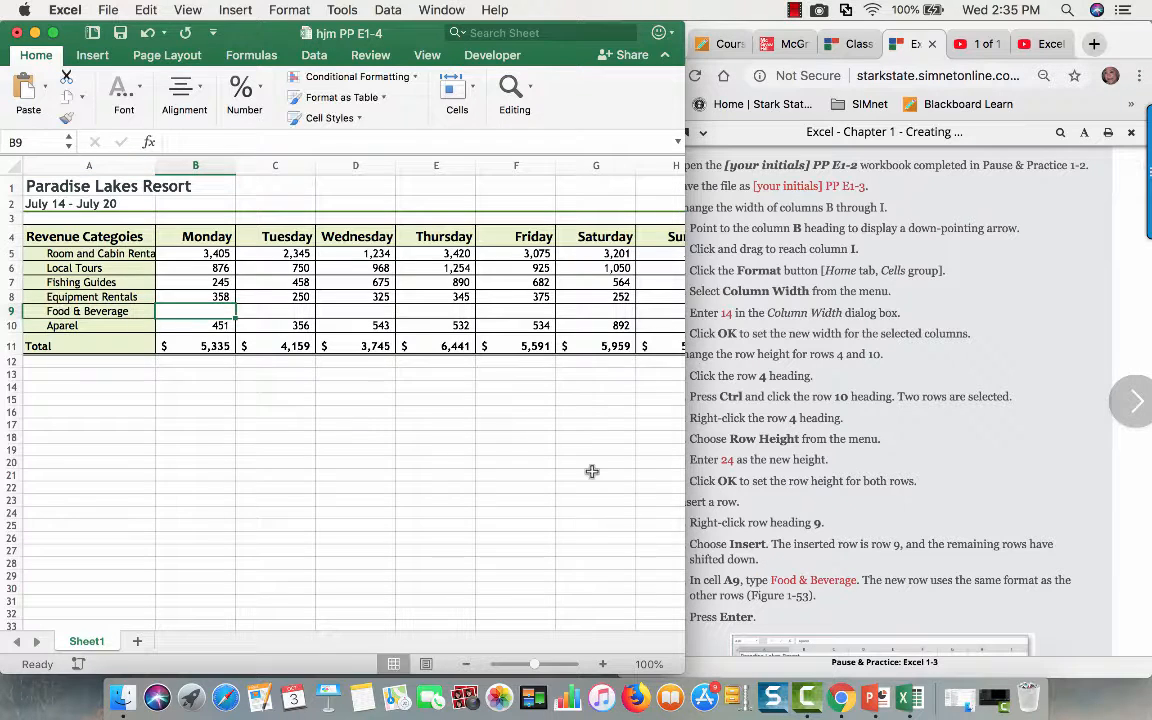
- Check the hide-row task in the Chrome instructions and hide row 9, Food & Beverage, in the worksheet
left_click(825, 507)
scroll(825, 507, "down", 8)
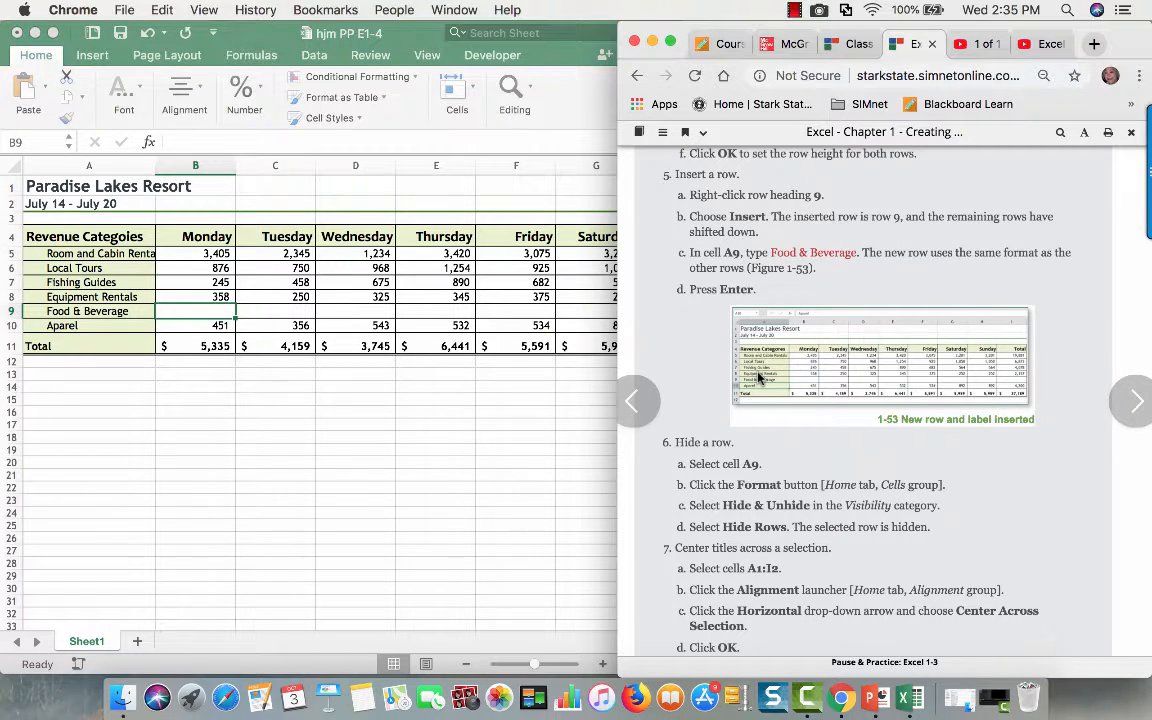
scroll(760, 378, "down", 5)
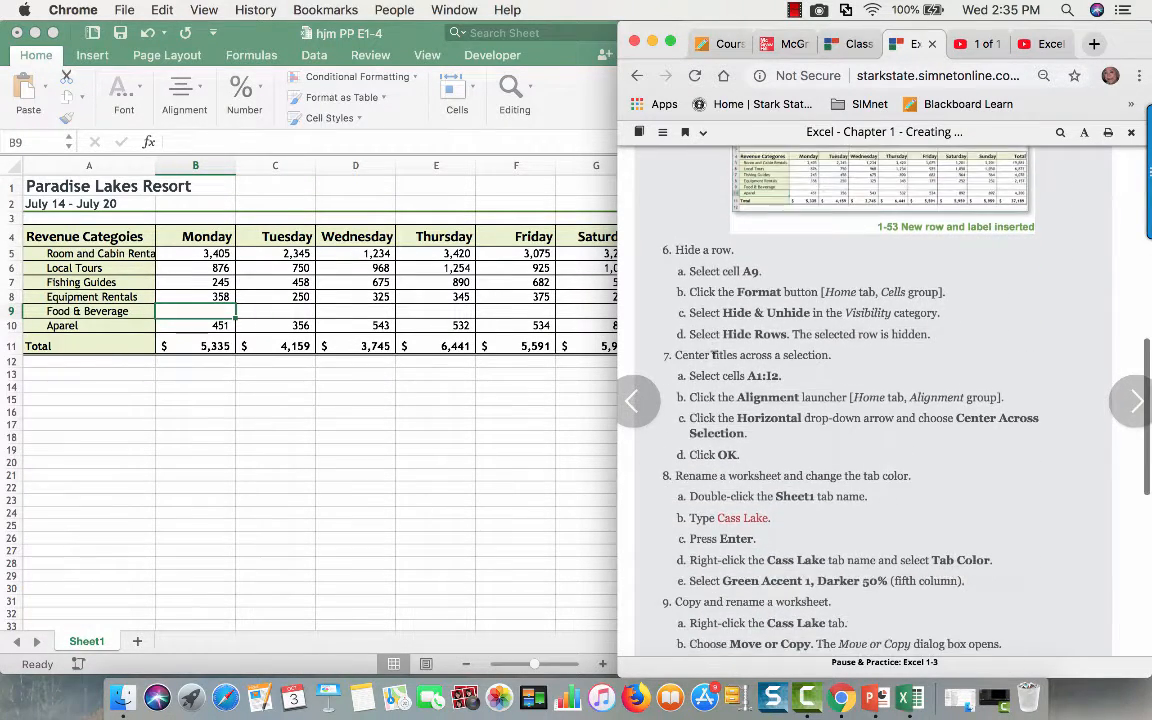
left_click(8, 290)
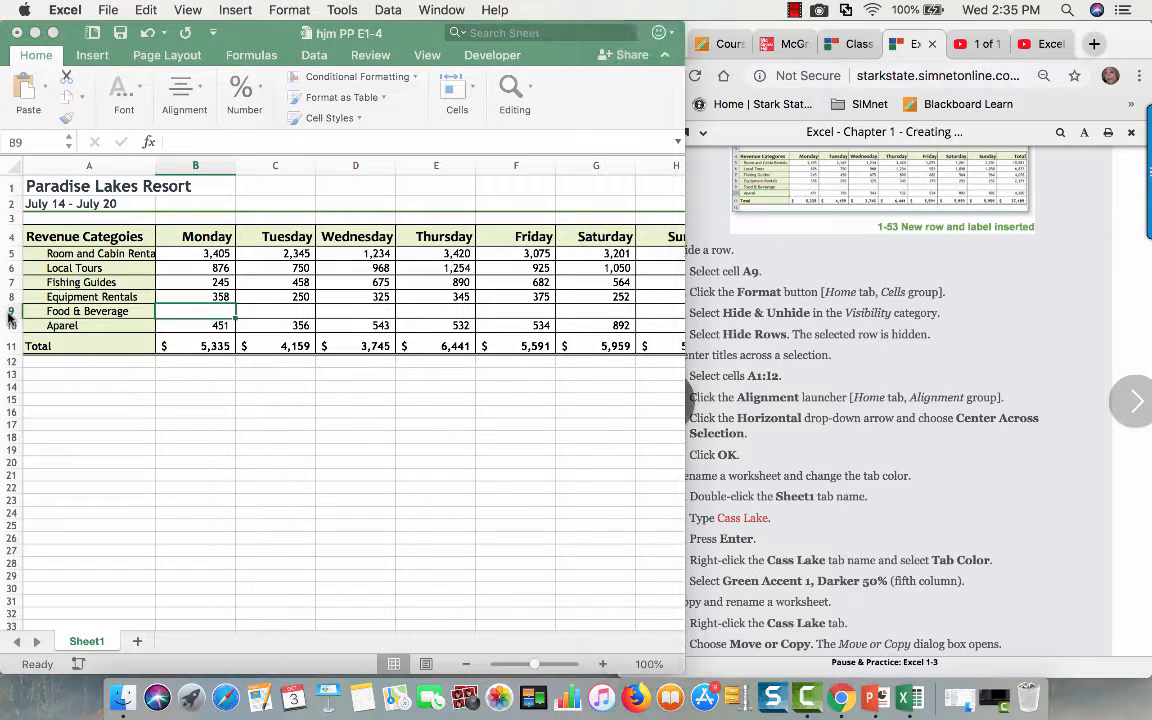
left_click(8, 312)
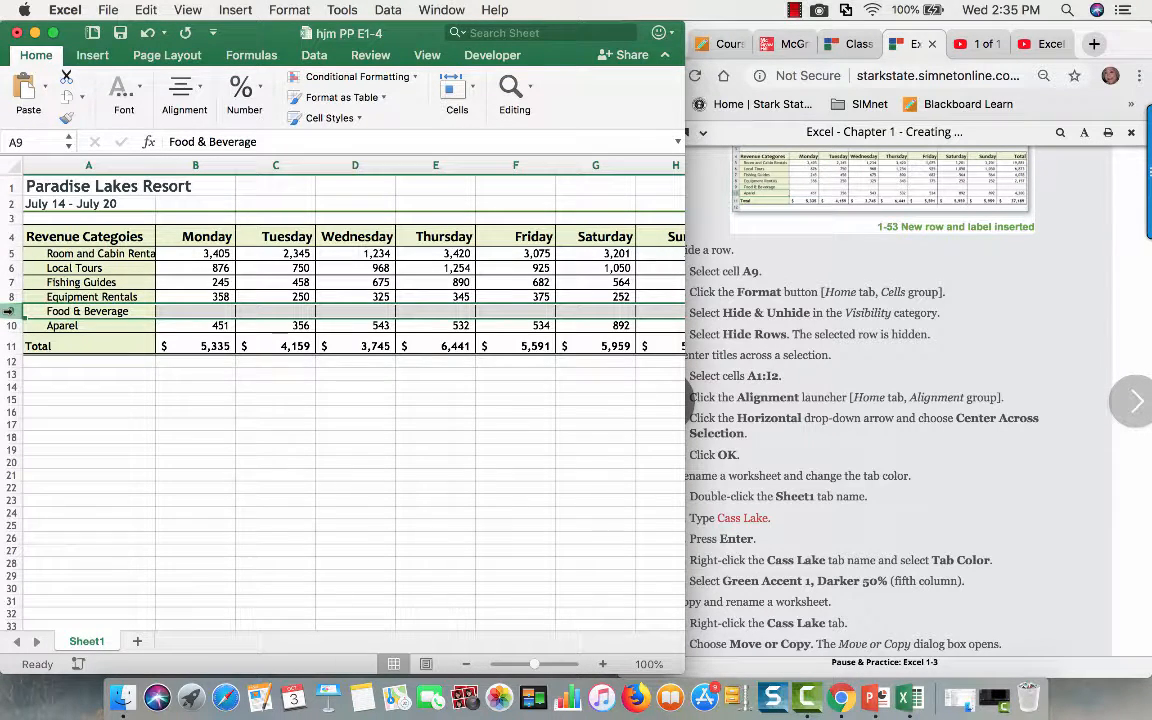
right_click(8, 312)
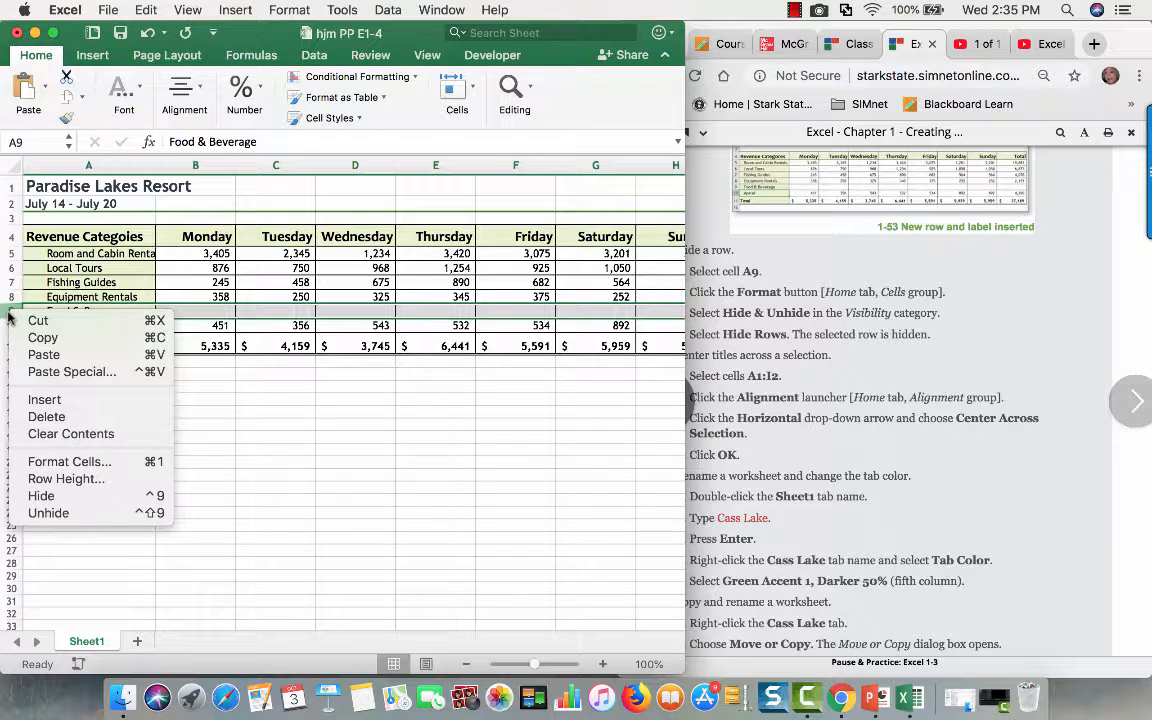
left_click(44, 497)
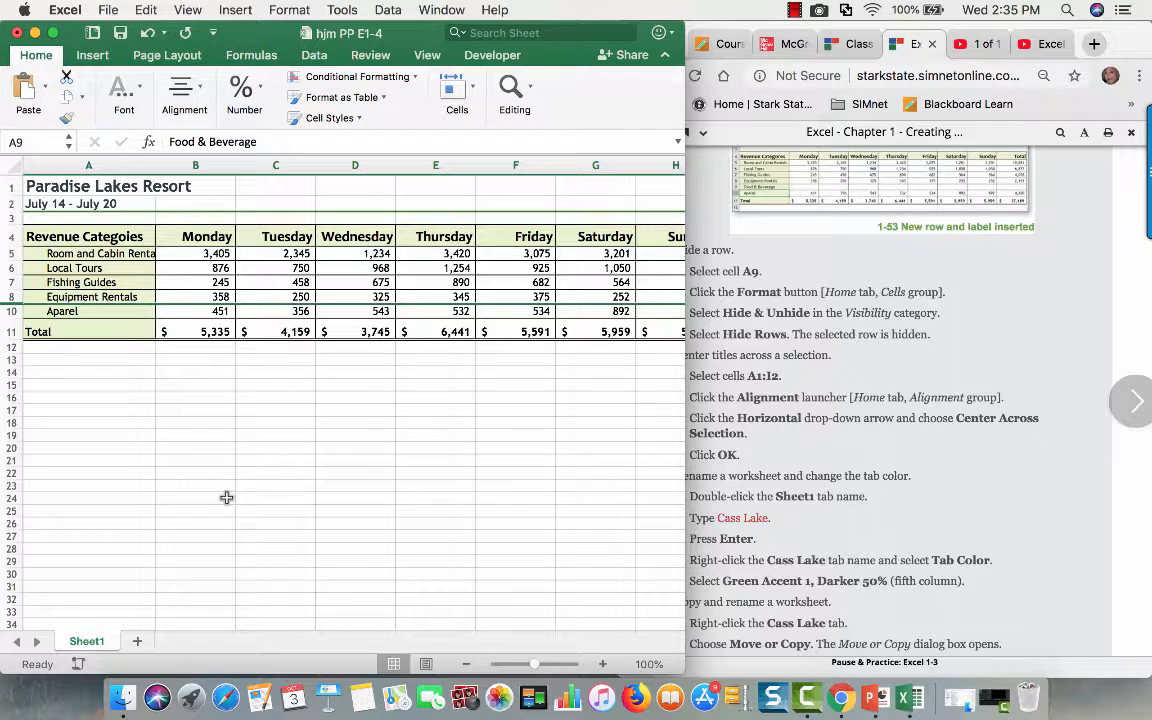
- Check the title-centering task in the Chrome instructions and center the titles in A1:I2 across the selection without merging cells
scroll(750, 370, "down", 2)
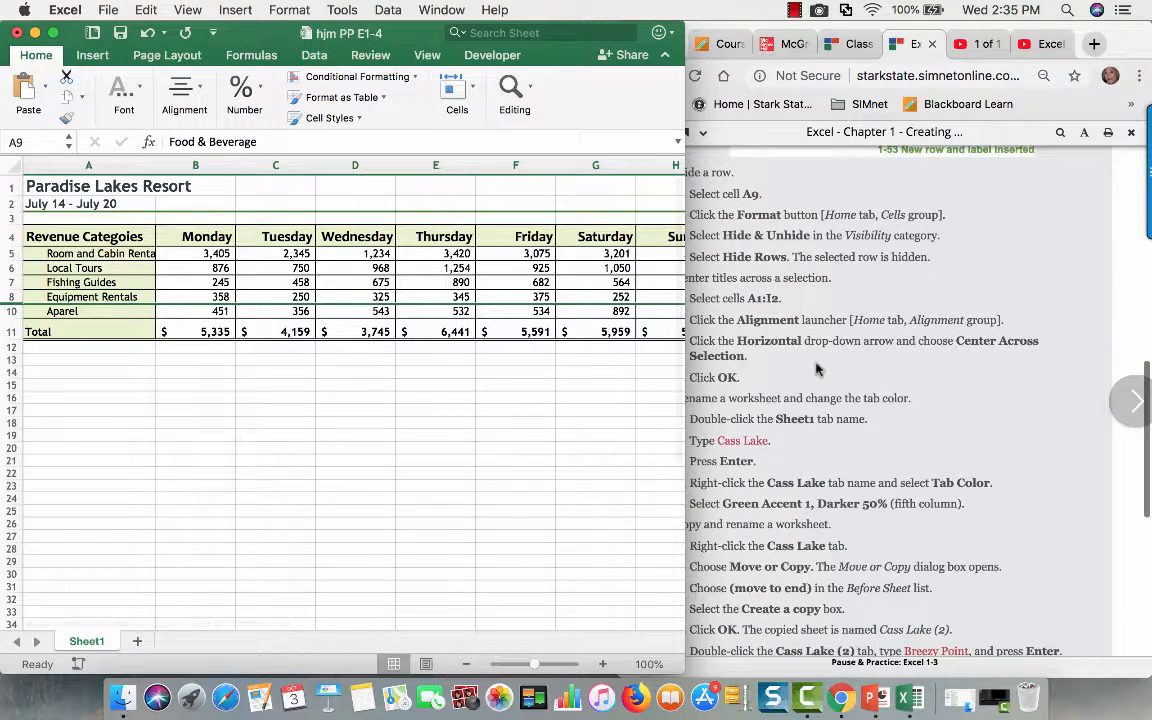
left_click(719, 281)
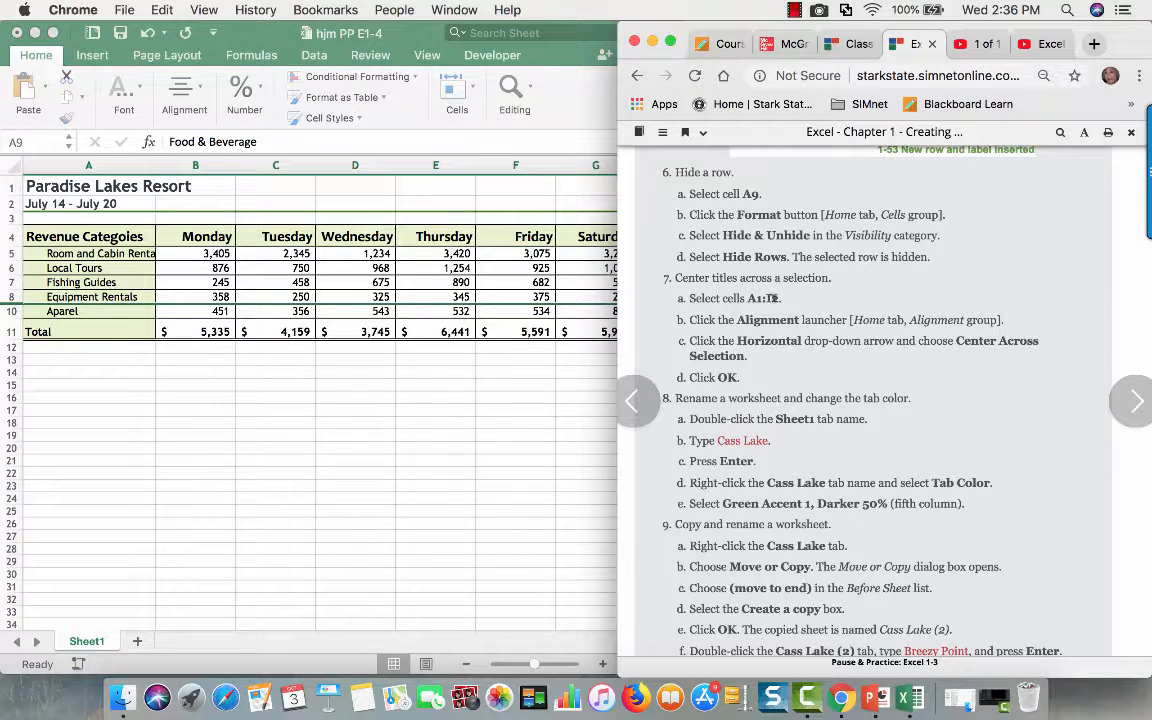
left_click(443, 478)
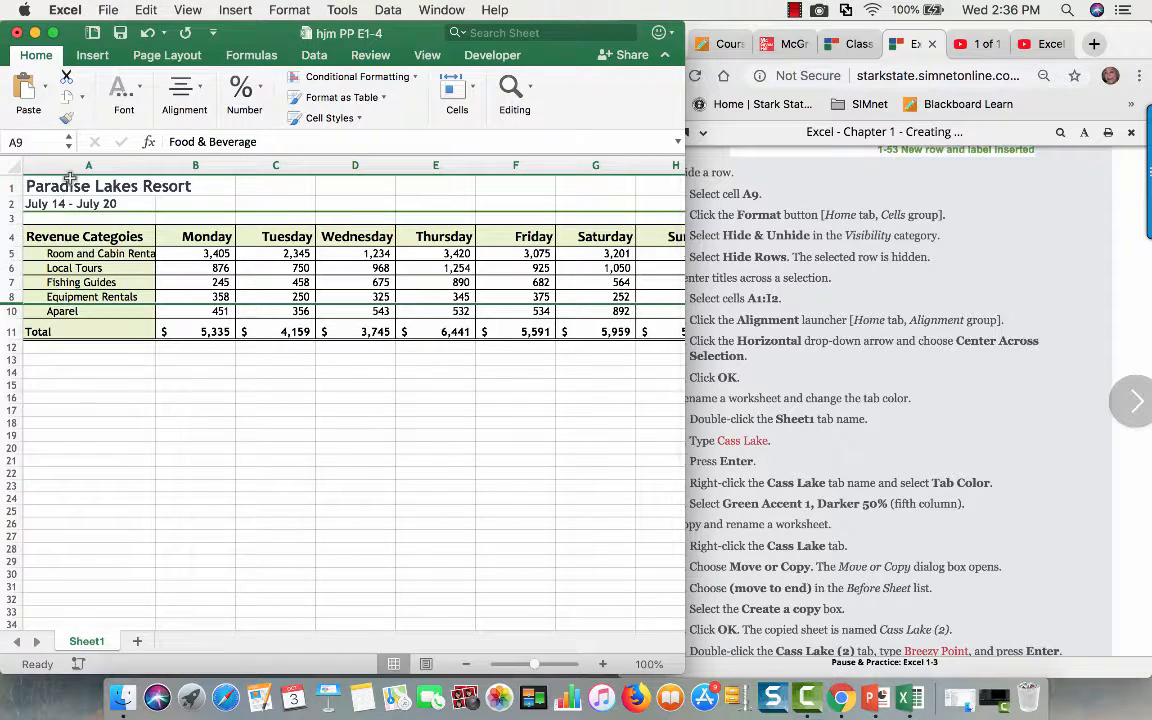
left_click_drag(70, 178, 482, 204)
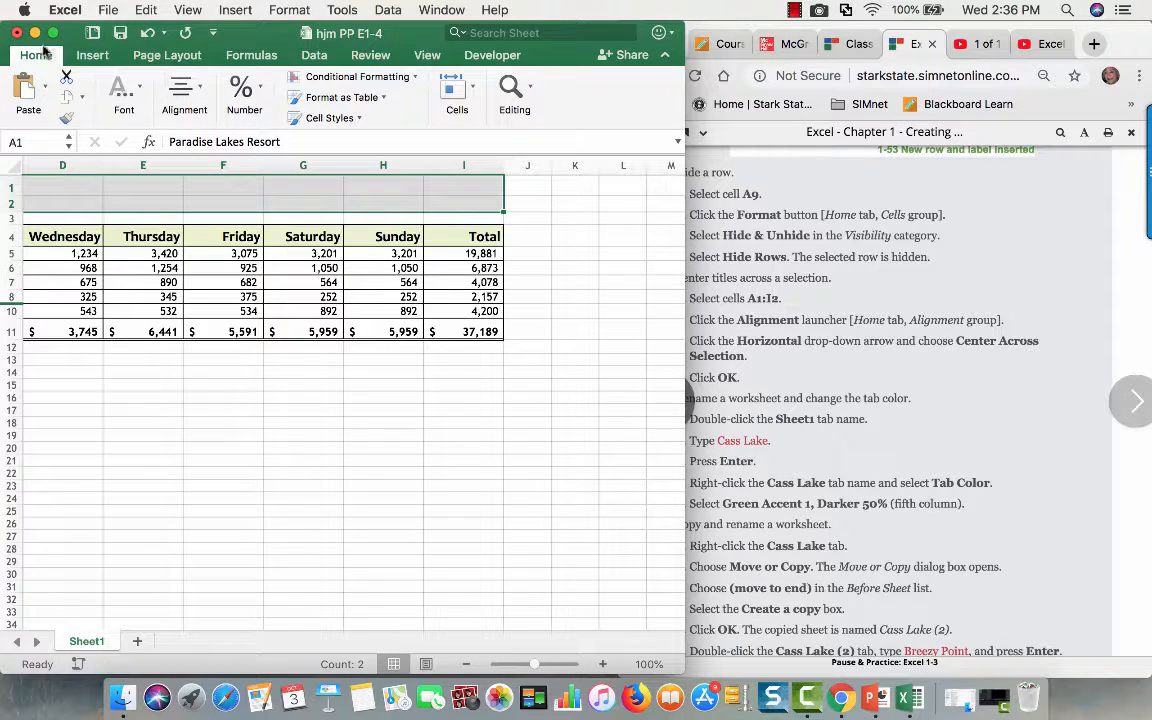
left_click(201, 87)
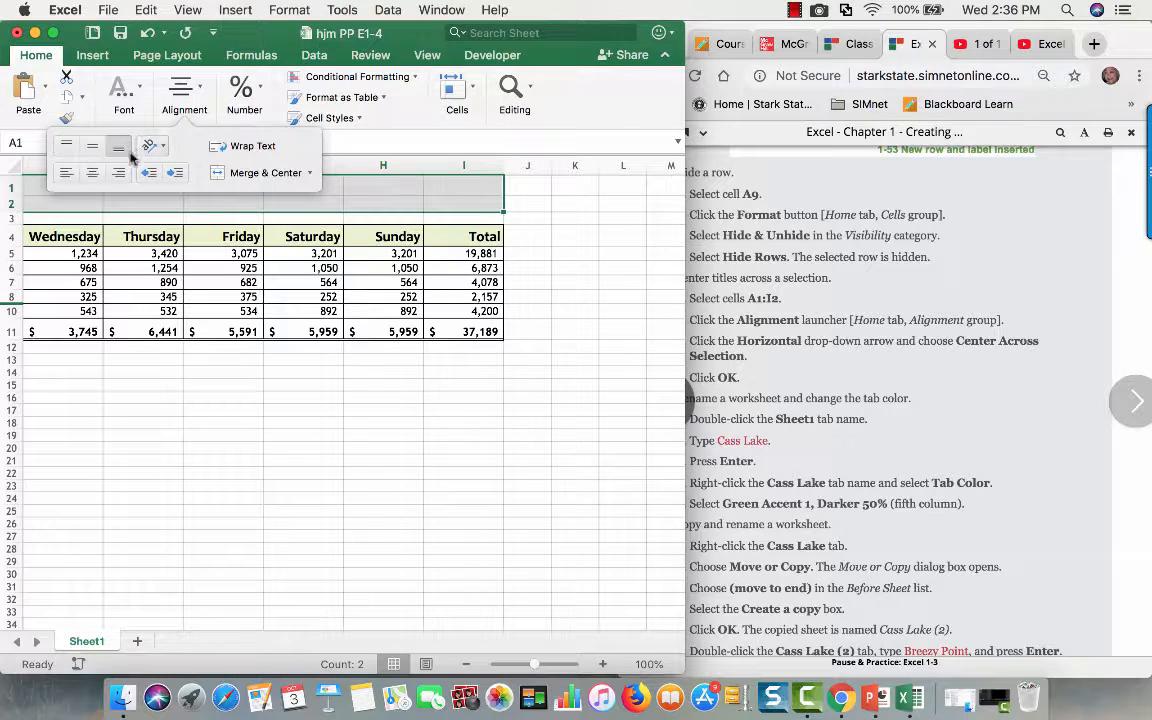
left_click(283, 12)
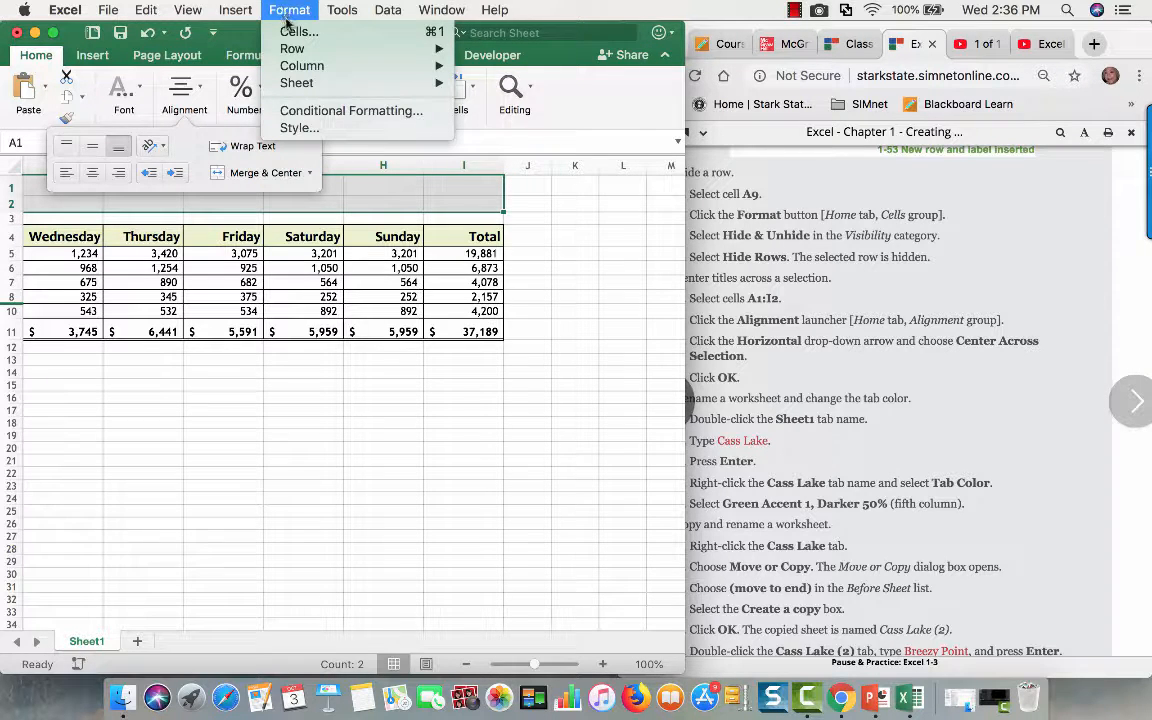
left_click(288, 33)
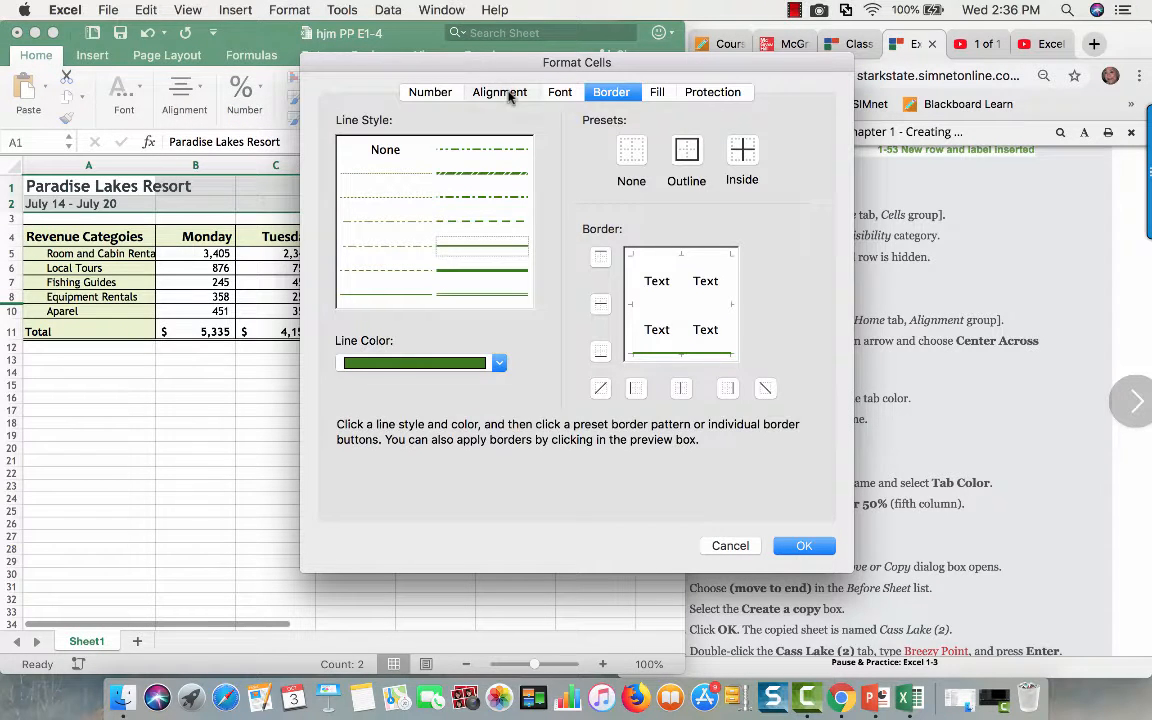
left_click(505, 92)
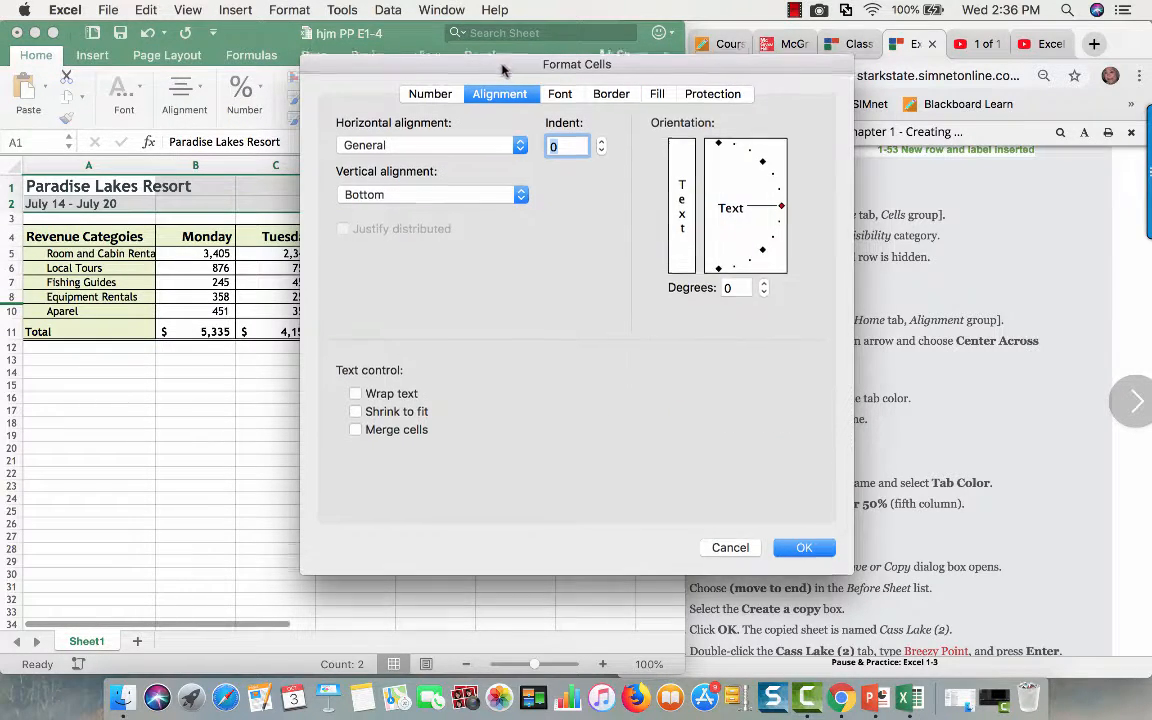
left_click_drag(454, 62, 460, 179)
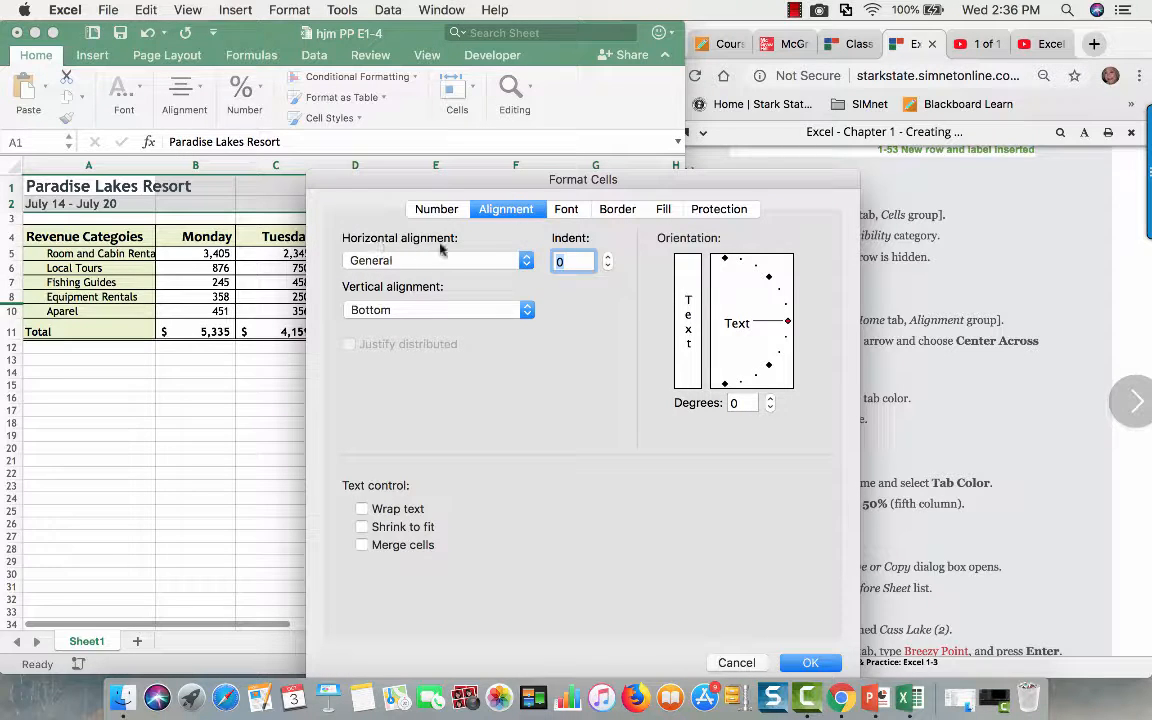
left_click(525, 261)
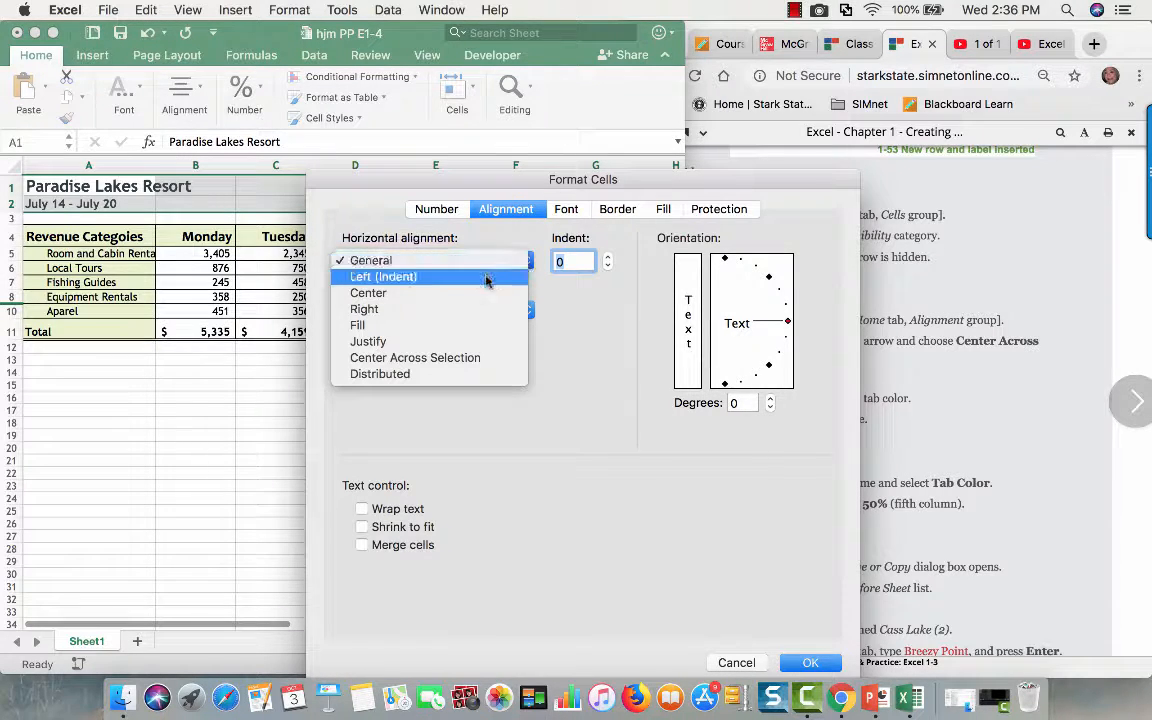
left_click(483, 360)
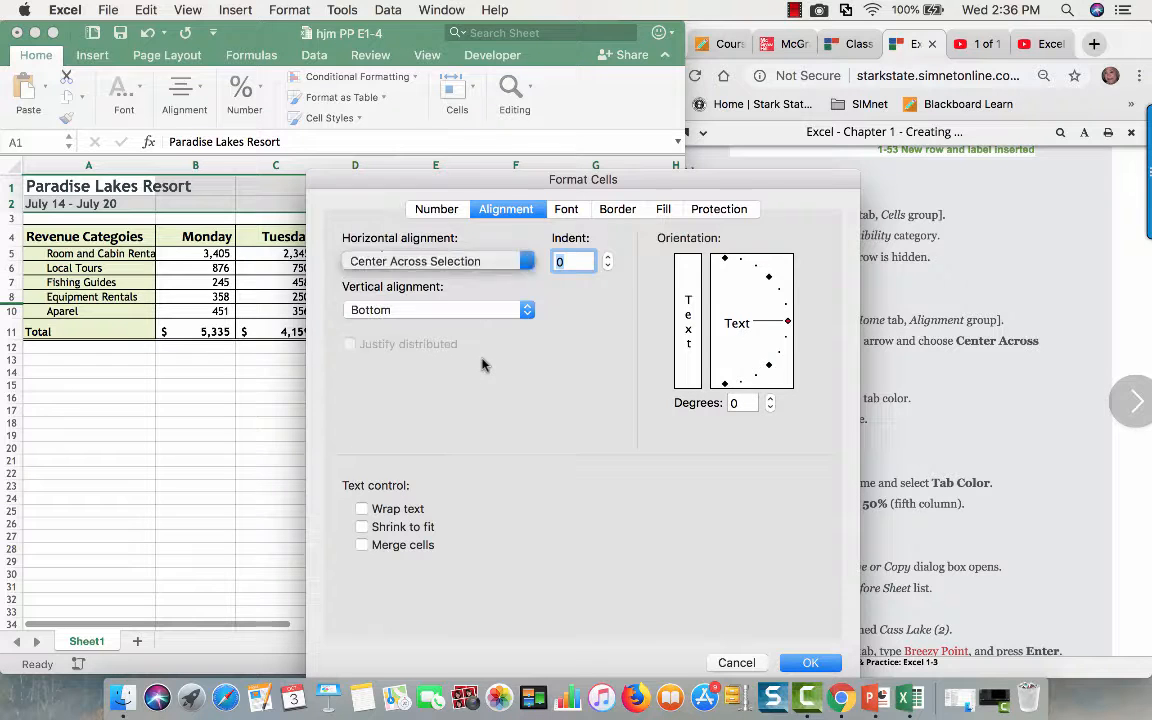
left_click(813, 662)
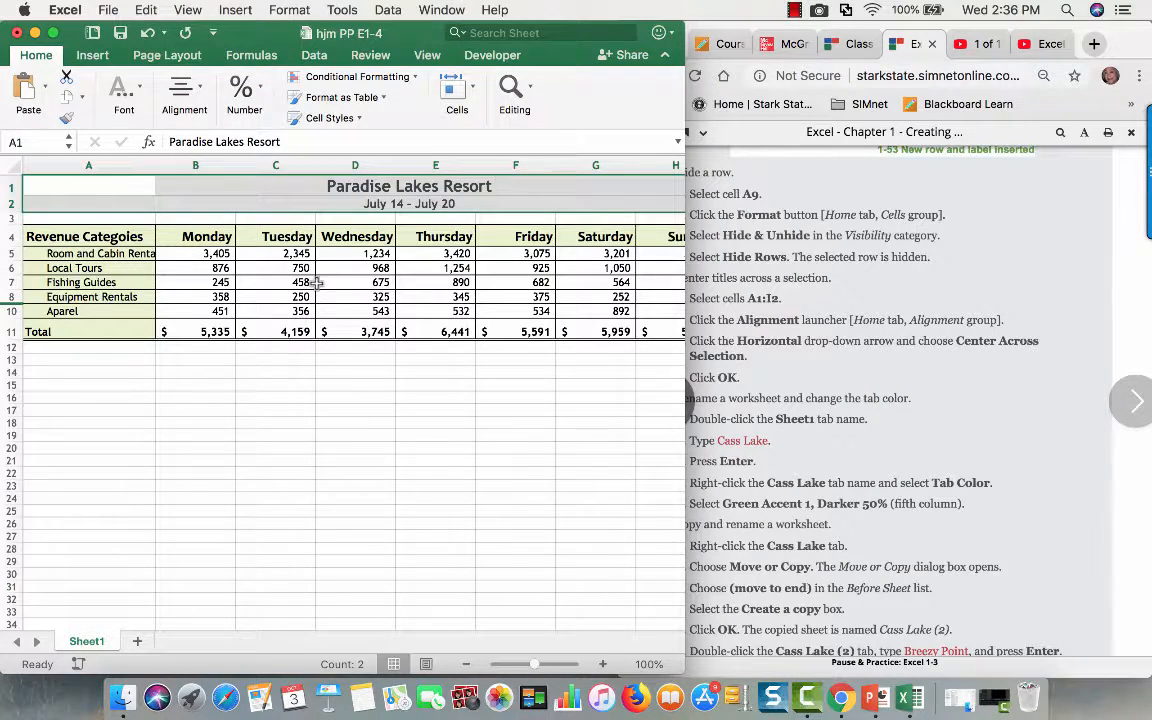
- Inspect the centered titles with the workbook at full-screen size, then restore the smaller window beside the instructions
left_click(49, 32)
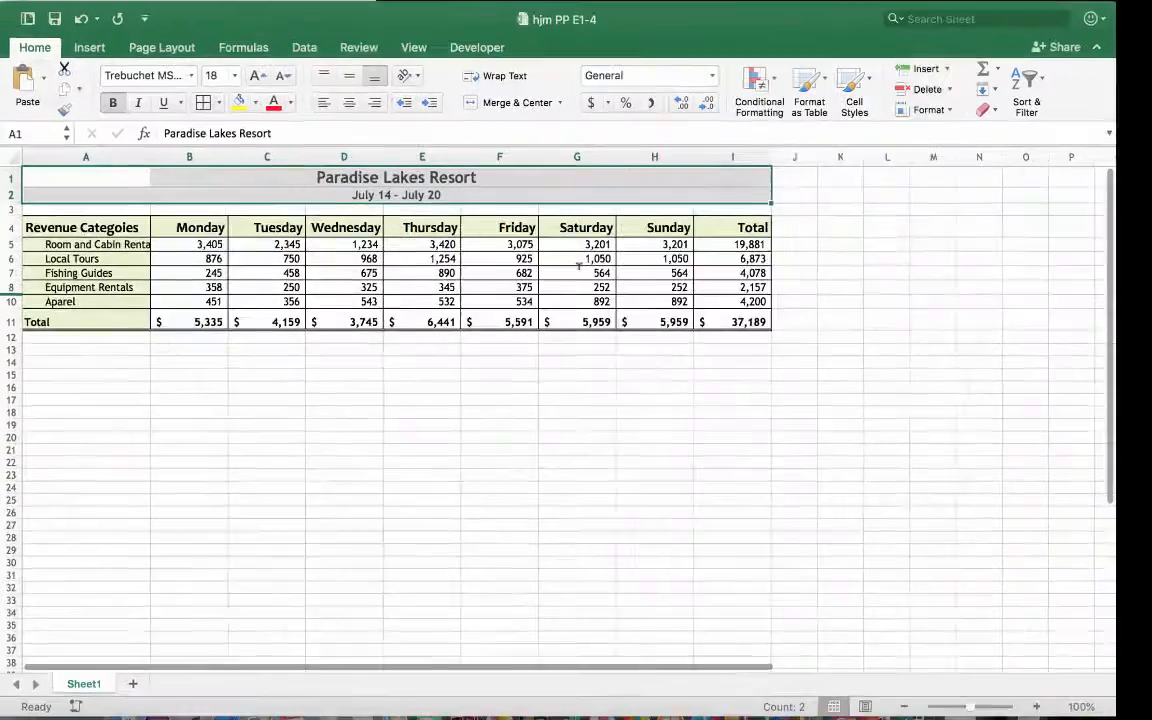
left_click(215, 552)
mouse_move(3, 6)
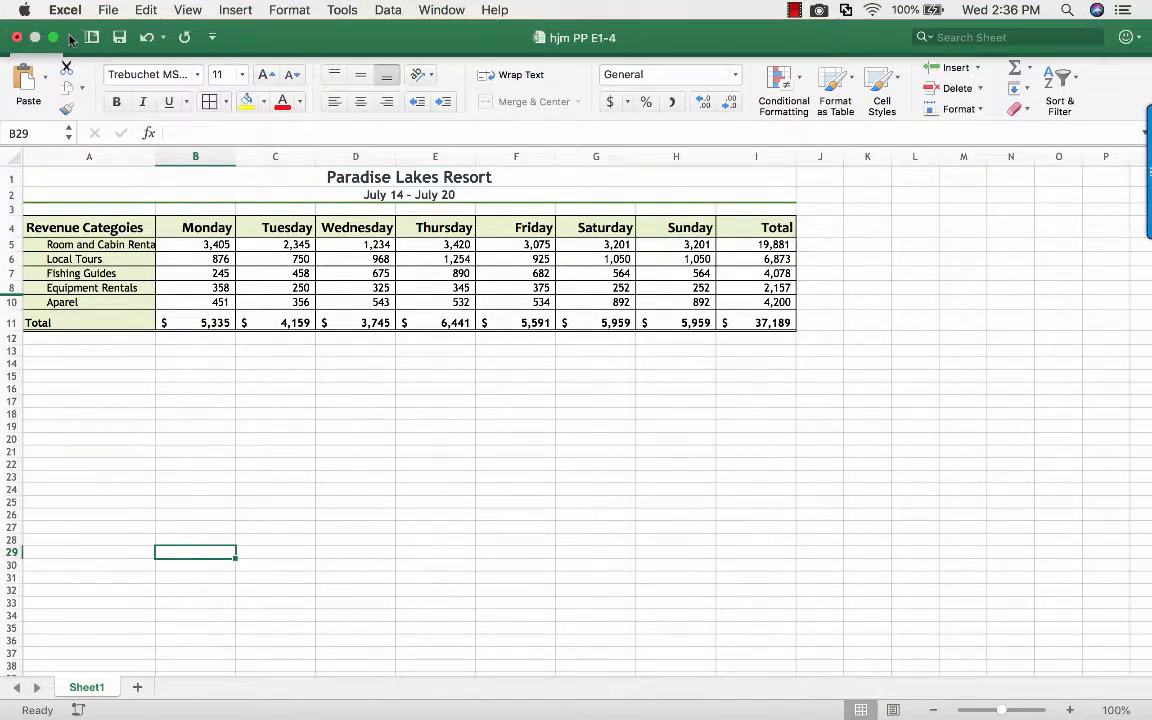
left_click(55, 37)
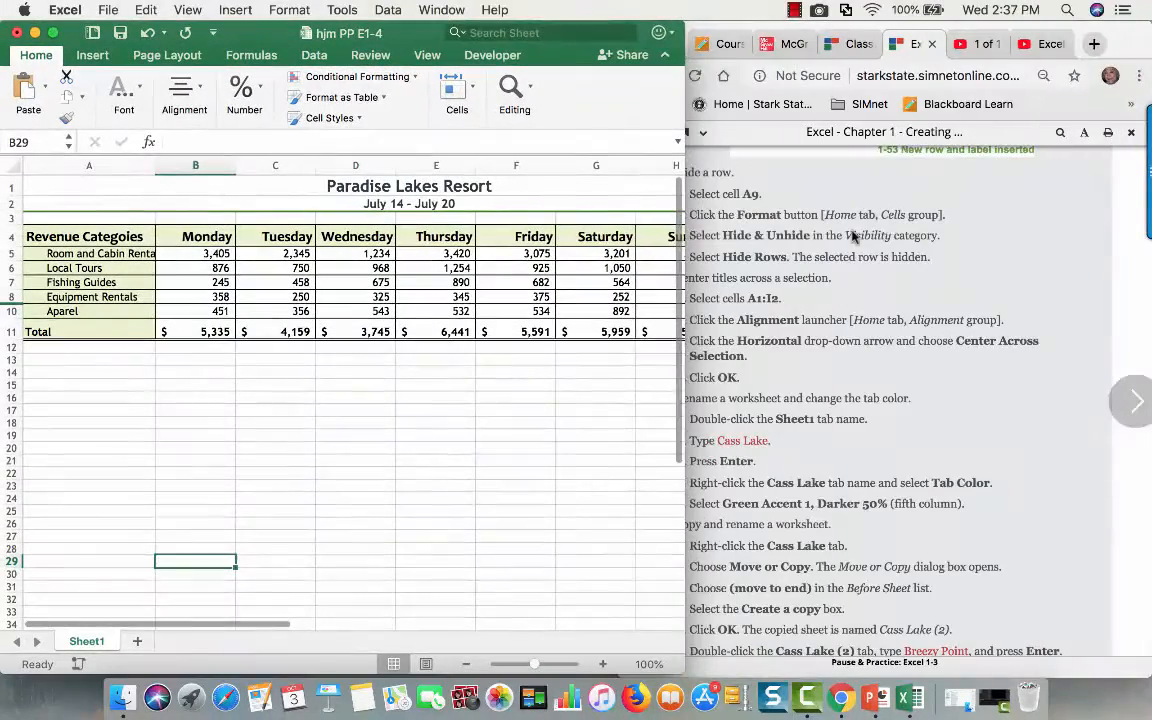
- Rename the Sheet1 worksheet as Cass Lake
scroll(990, 490, "down", 1)
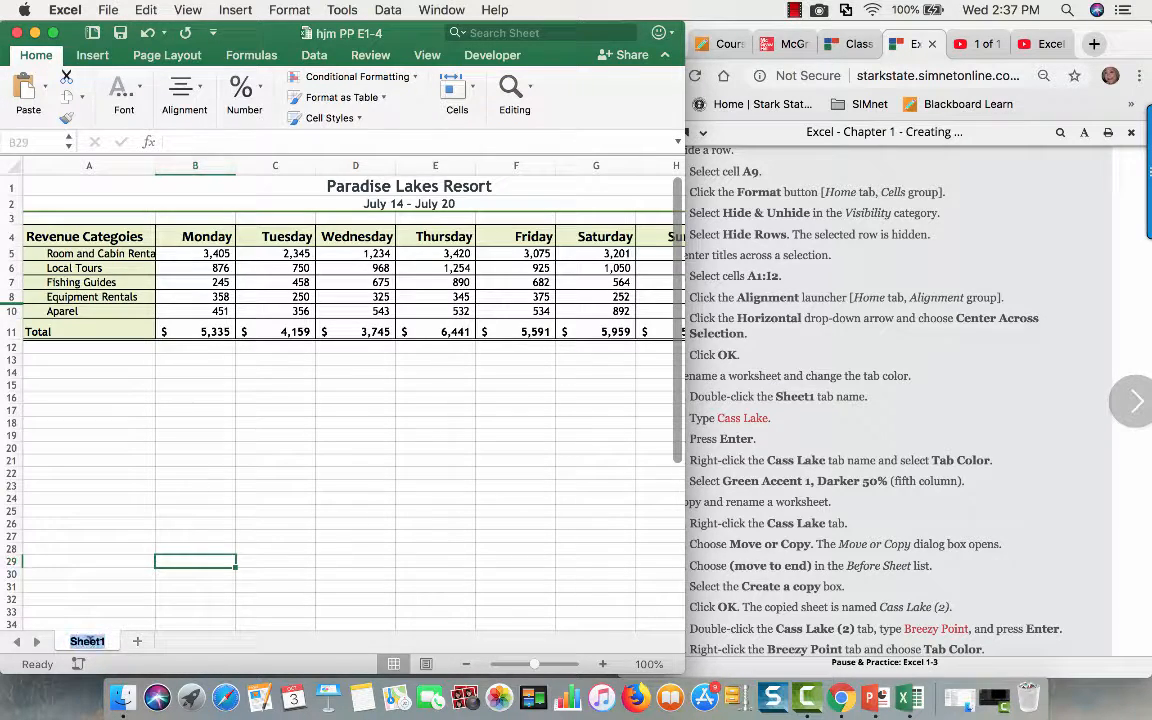
left_click(192, 512)
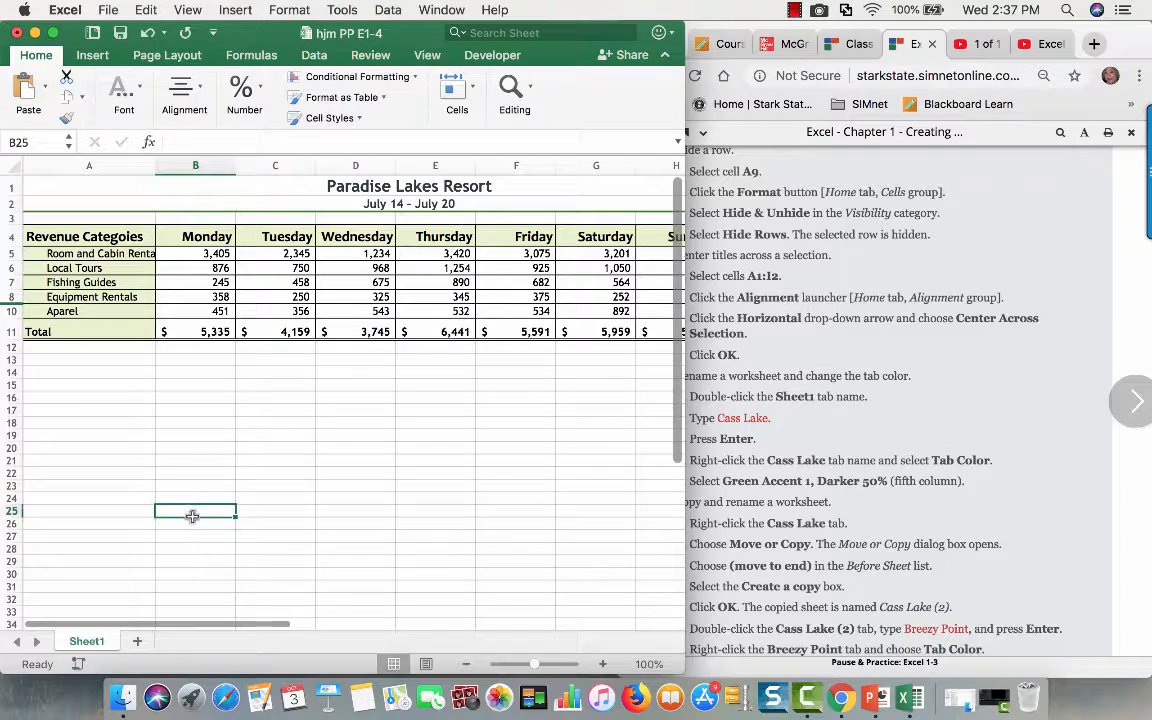
double_click(87, 642)
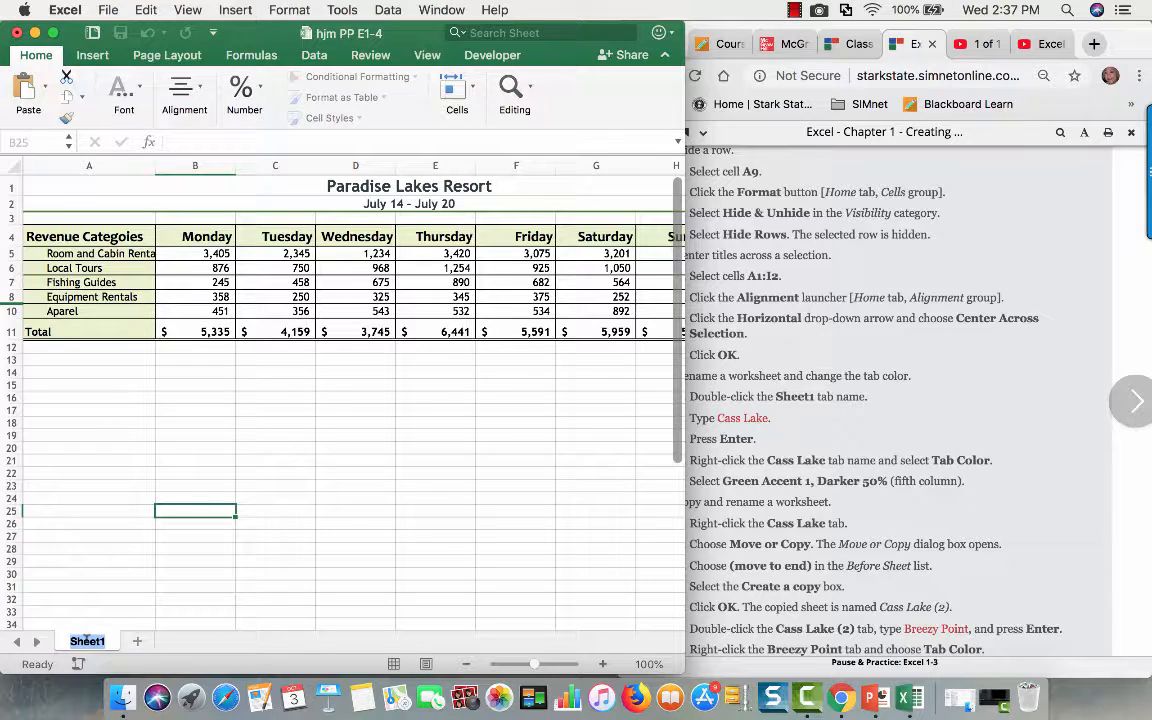
type("Cass Lake")
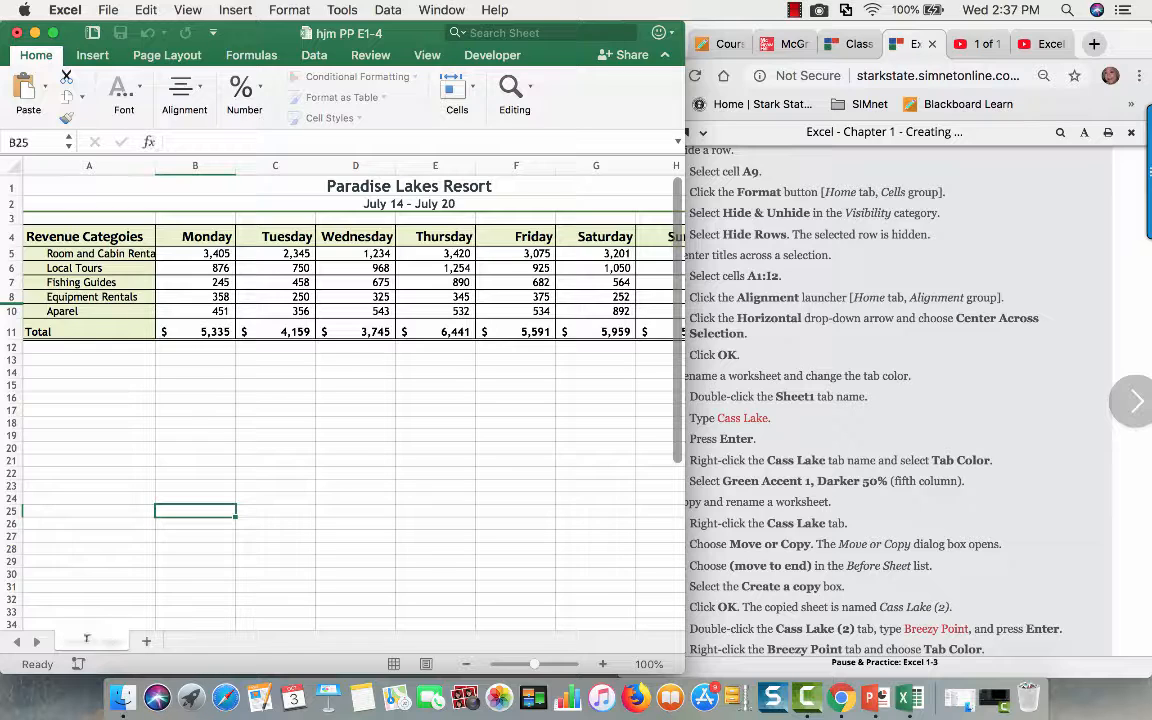
key("Return")
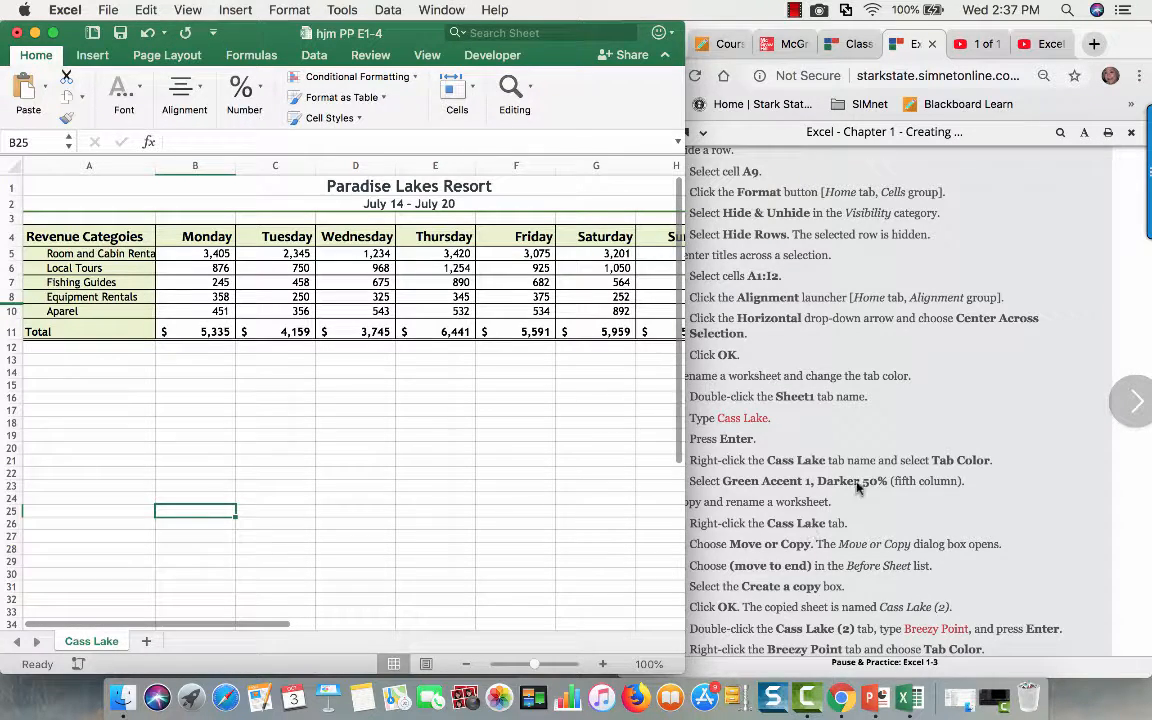
- Set the tab color of the Cass Lake sheet to Green, Accent 1, Darker 50%
right_click(95, 646)
mouse_move(136, 597)
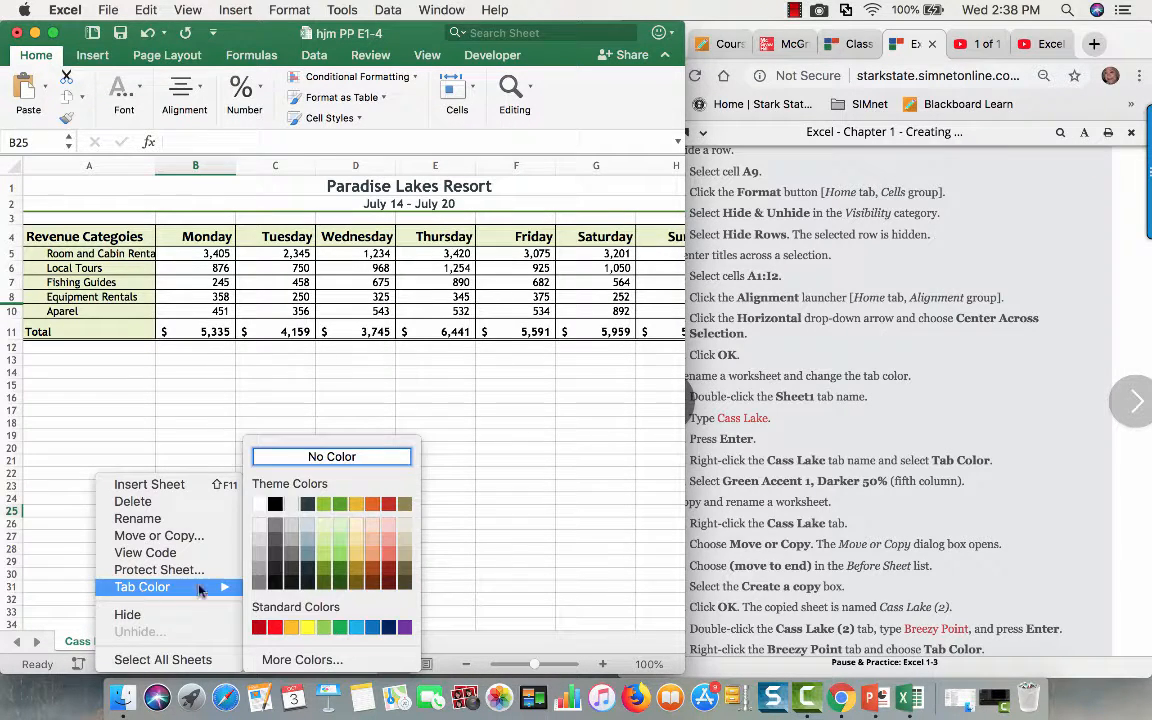
right_click(78, 646)
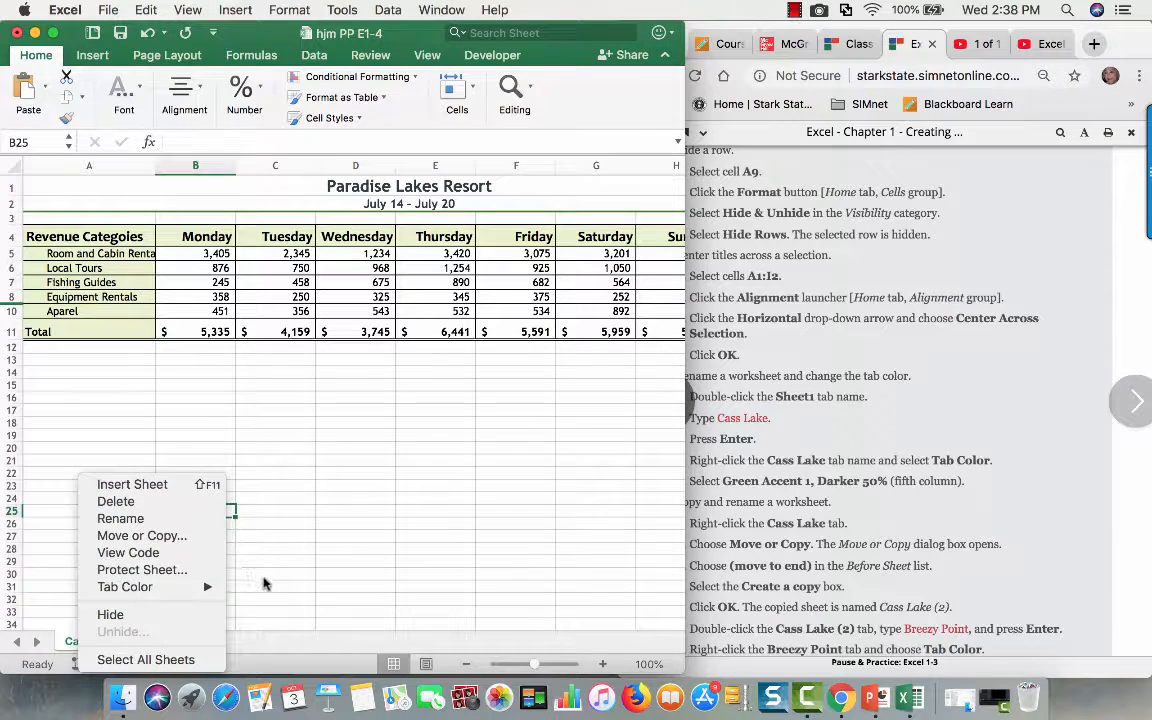
mouse_move(160, 587)
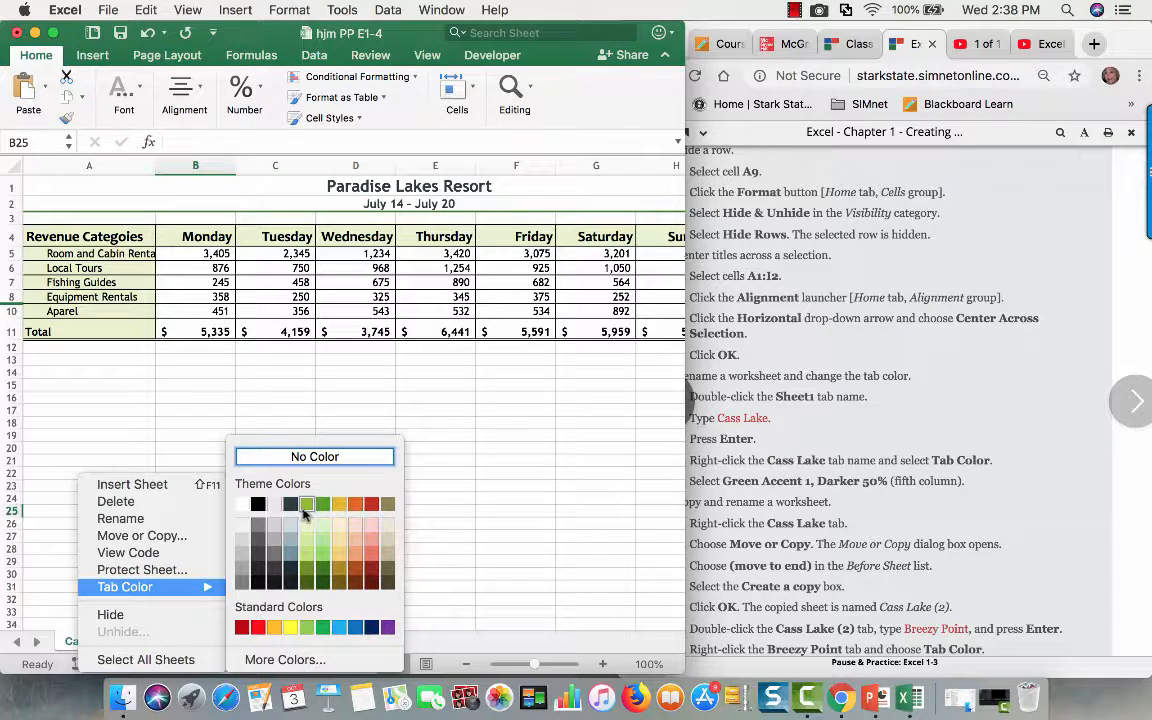
left_click(304, 585)
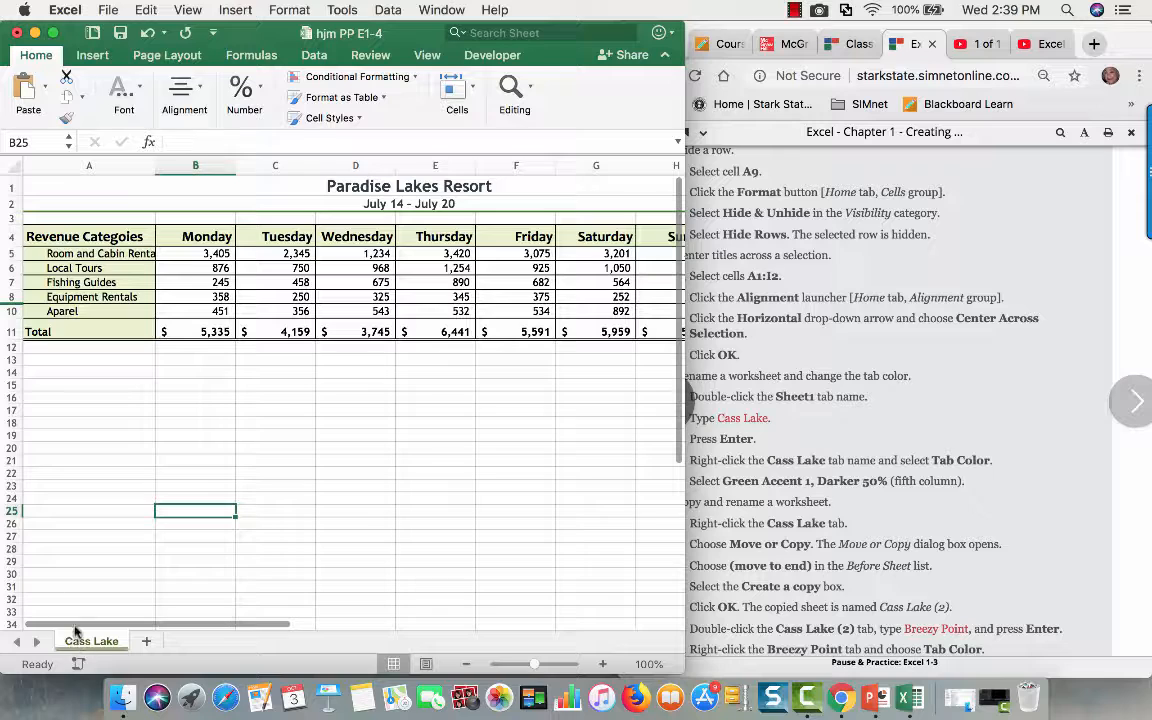
- Create a copy of the Cass Lake sheet at the end of the same workbook
scroll(752, 586, "down", 3)
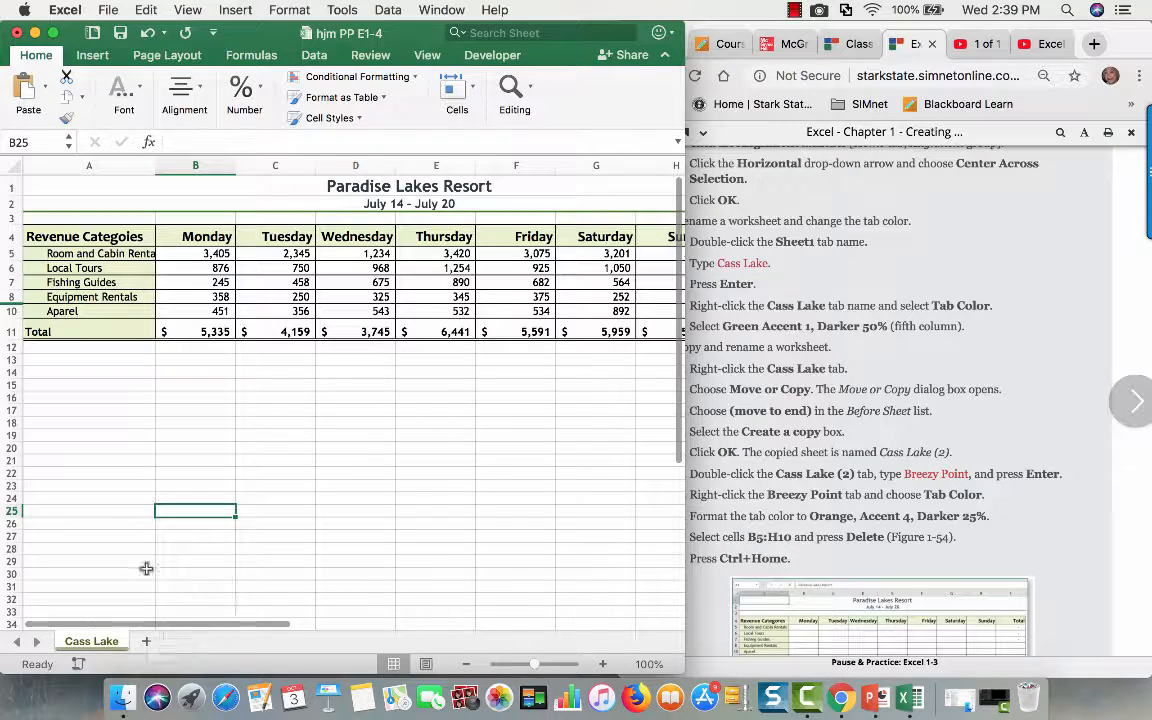
right_click(85, 646)
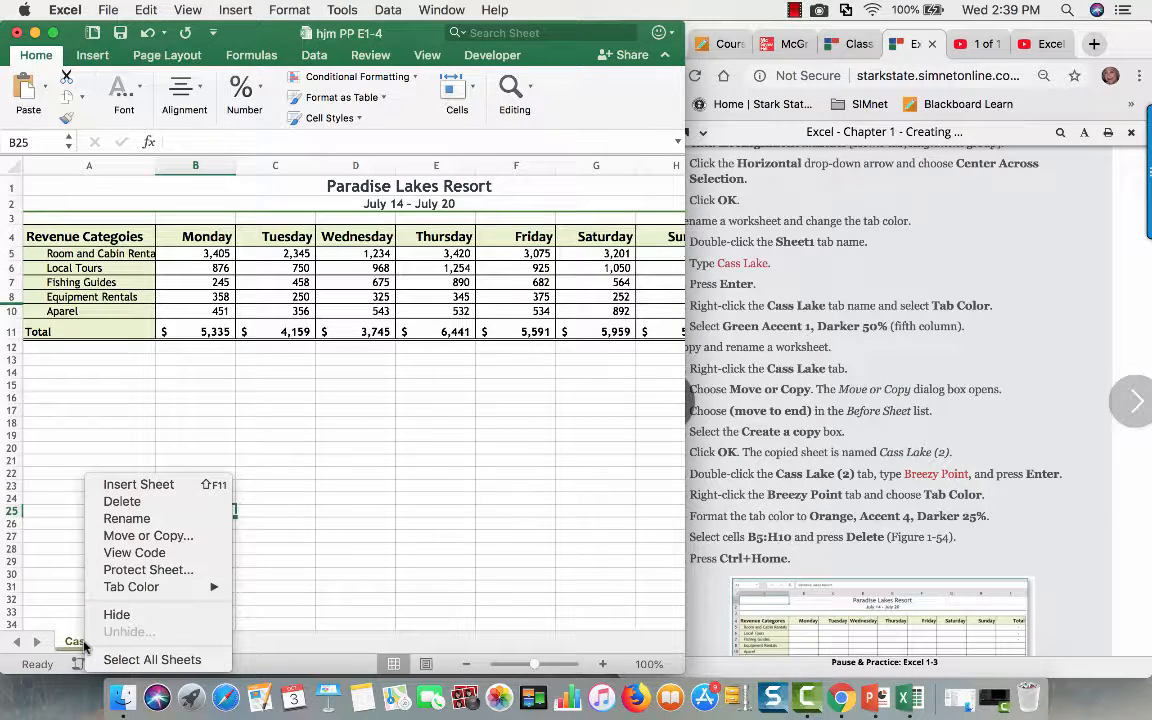
left_click(145, 540)
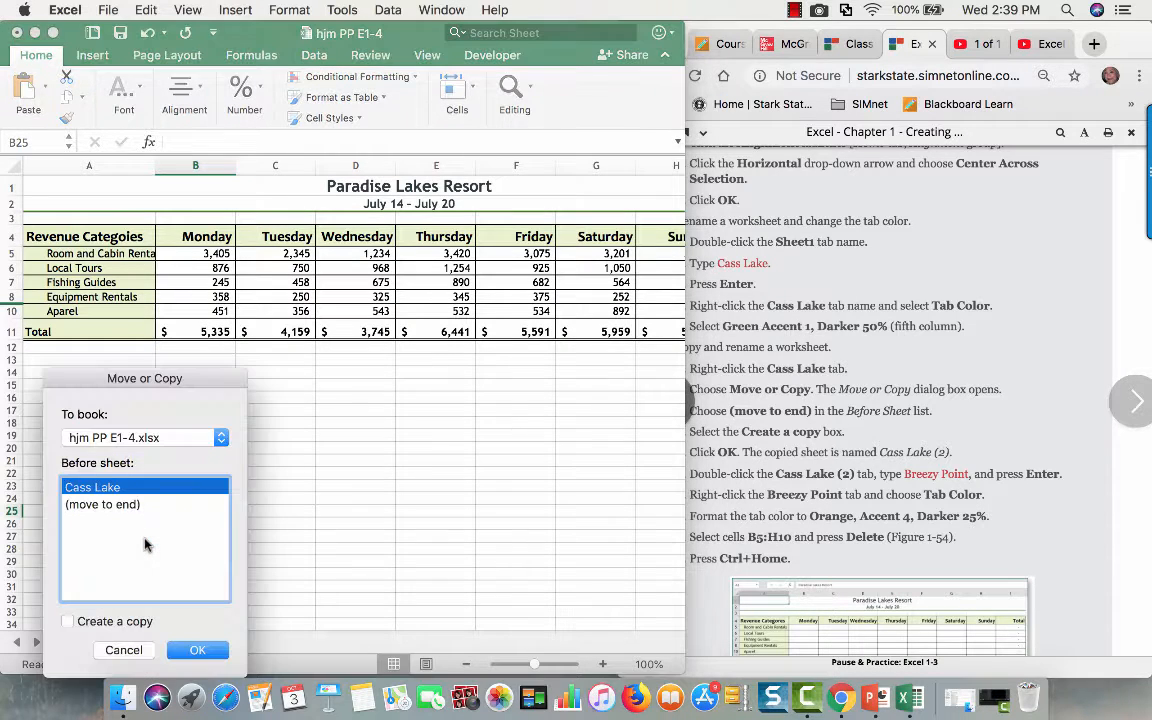
left_click(80, 504)
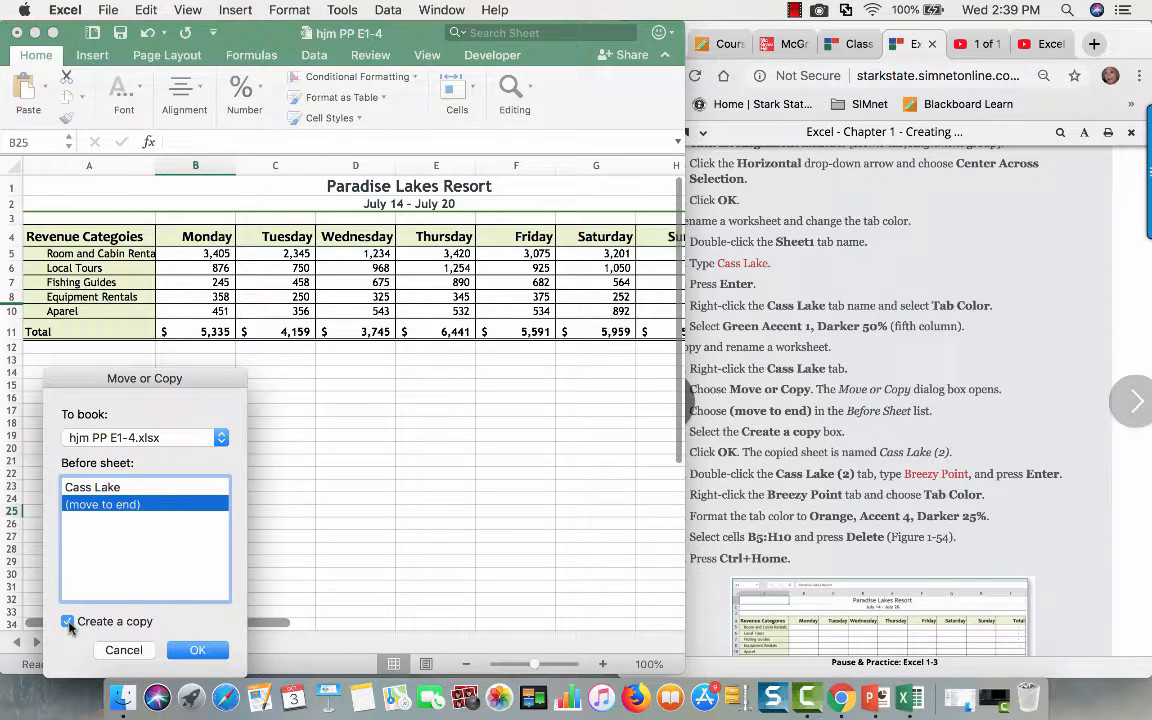
left_click(195, 649)
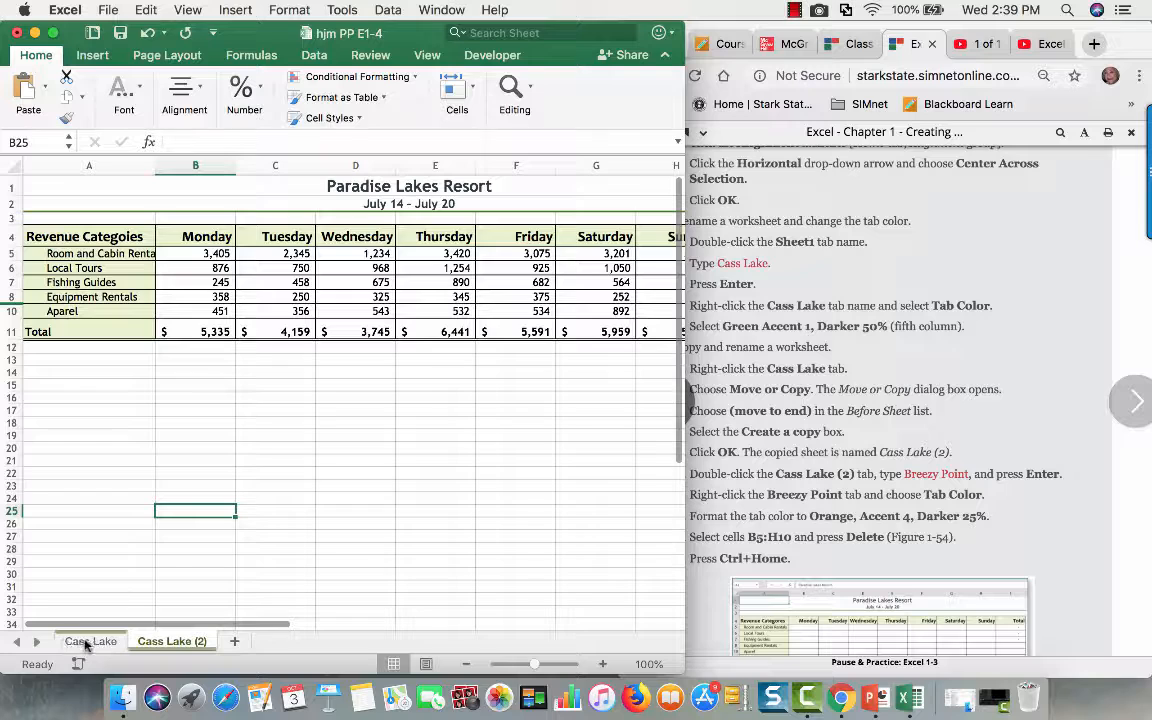
- Rename the copied Cass Lake (2) sheet as Breezy Point
double_click(175, 645)
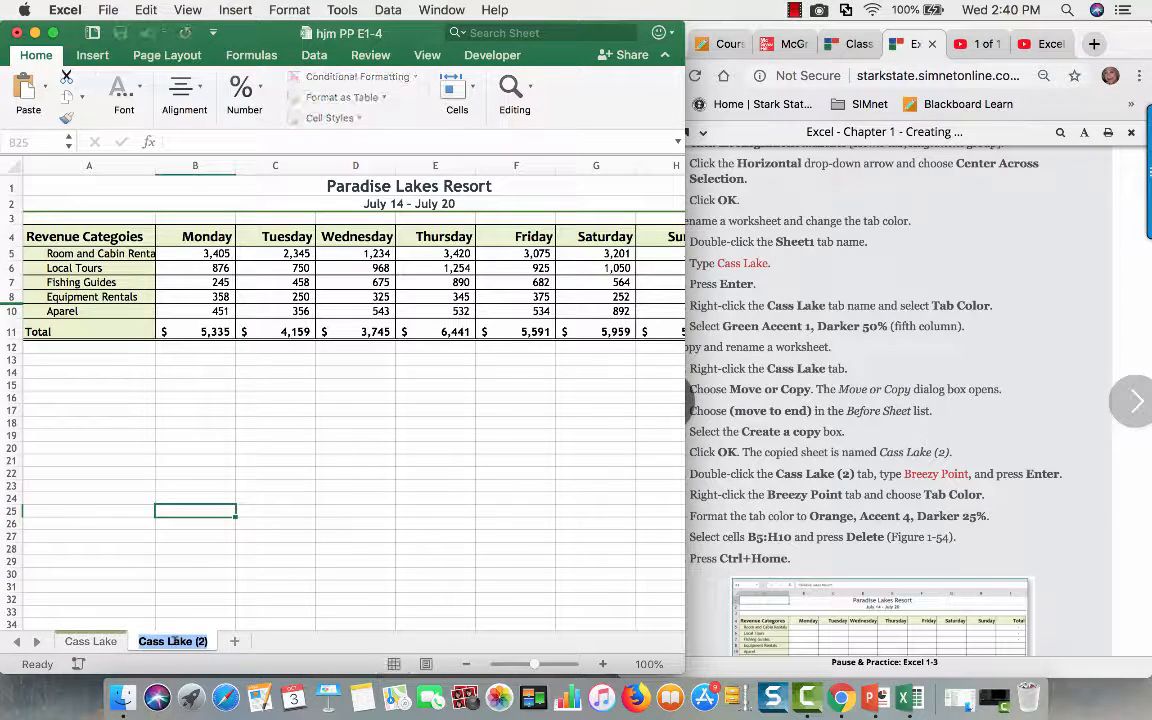
type("Br")
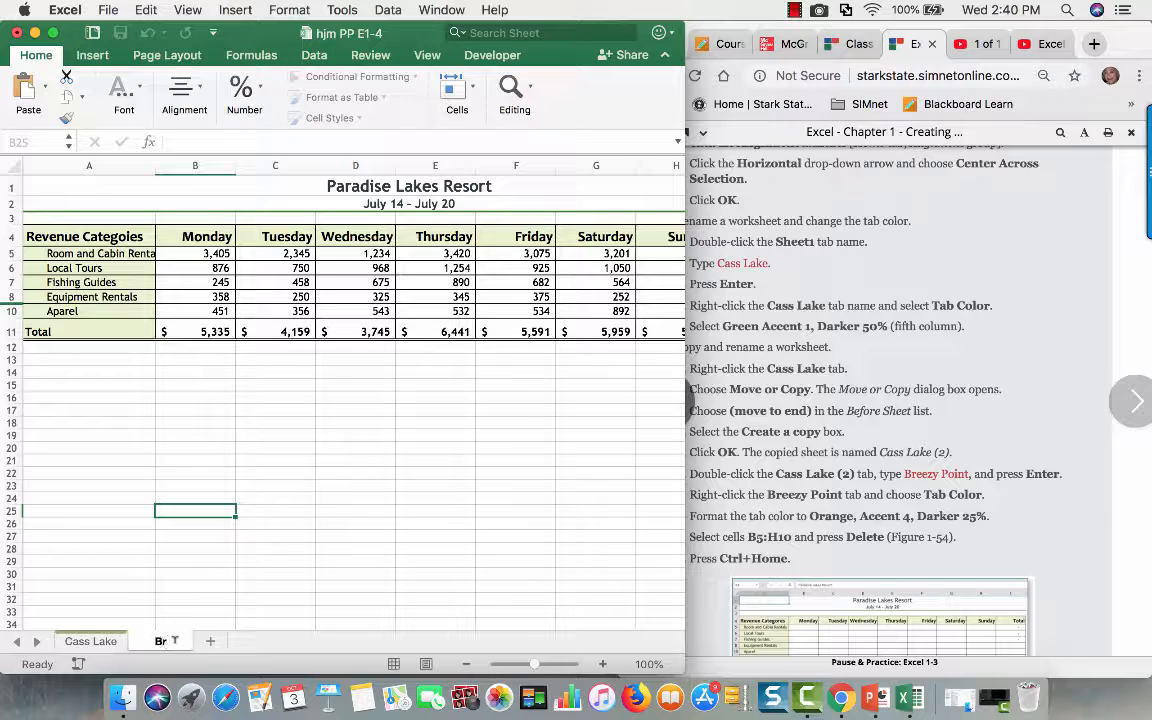
type("eezy Point")
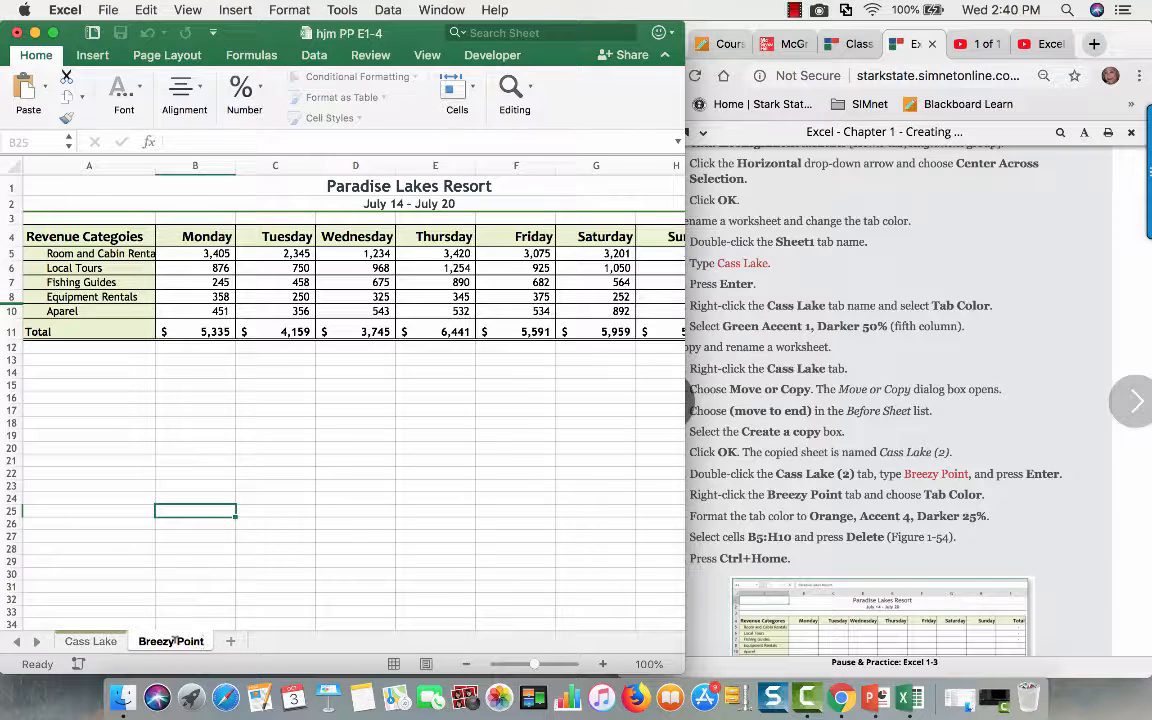
key("Return")
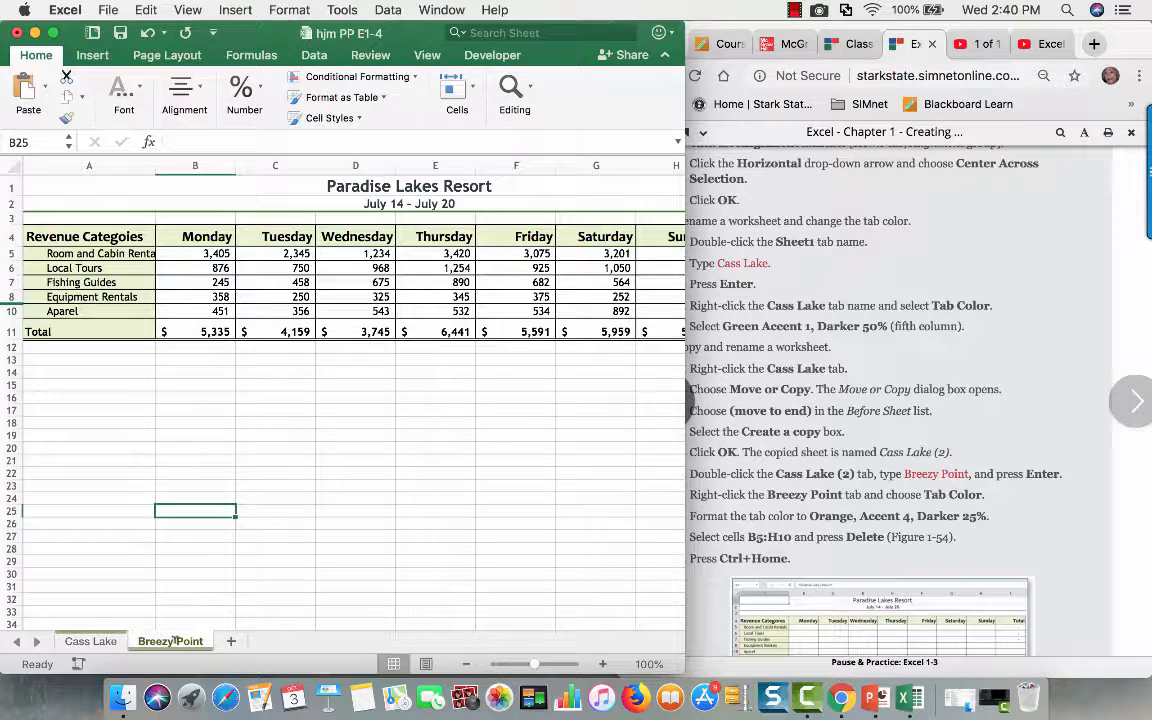
- Set the tab color of the Breezy Point sheet to Orange, Accent 4, Darker 50%
right_click(175, 641)
mouse_move(215, 587)
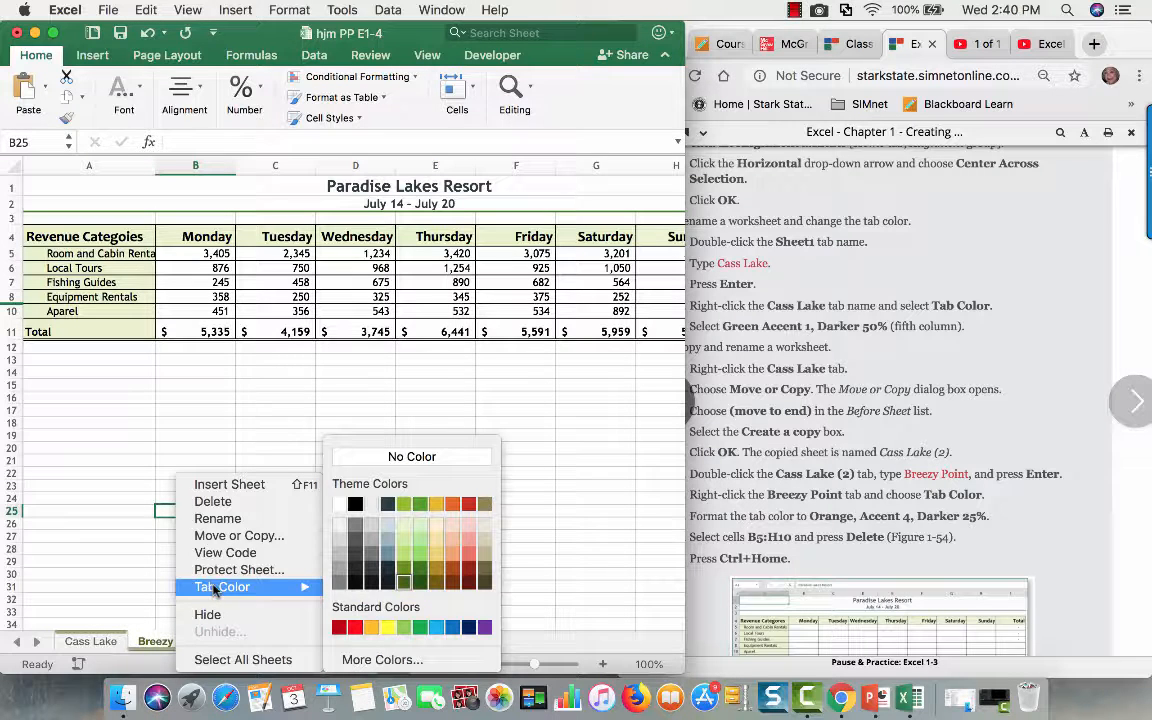
left_click(455, 584)
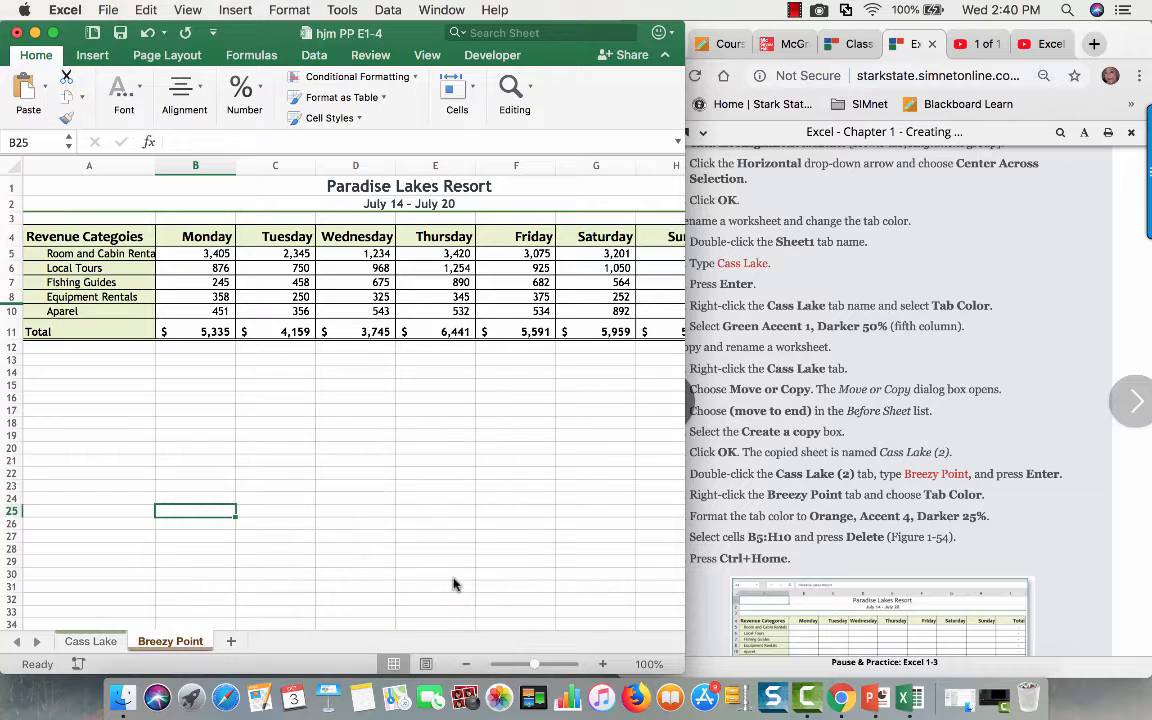
- Compare the Cass Lake and Breezy Point sheets, ending on Breezy Point
left_click(88, 641)
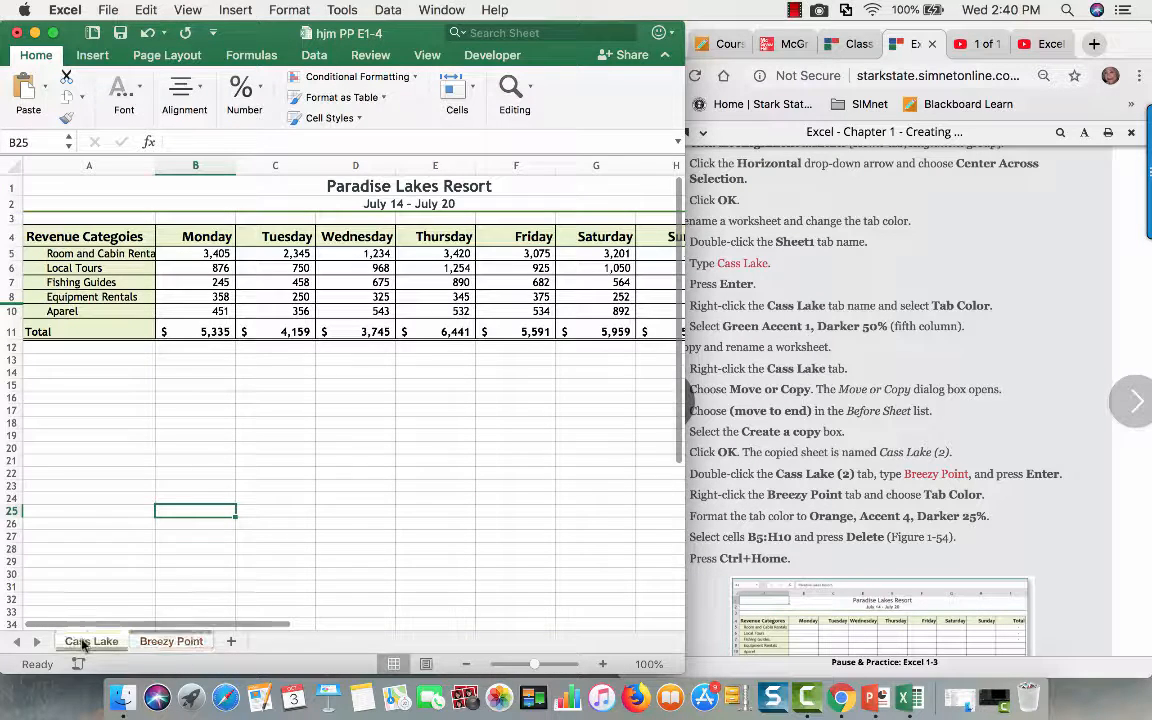
left_click(154, 646)
left_click(78, 640)
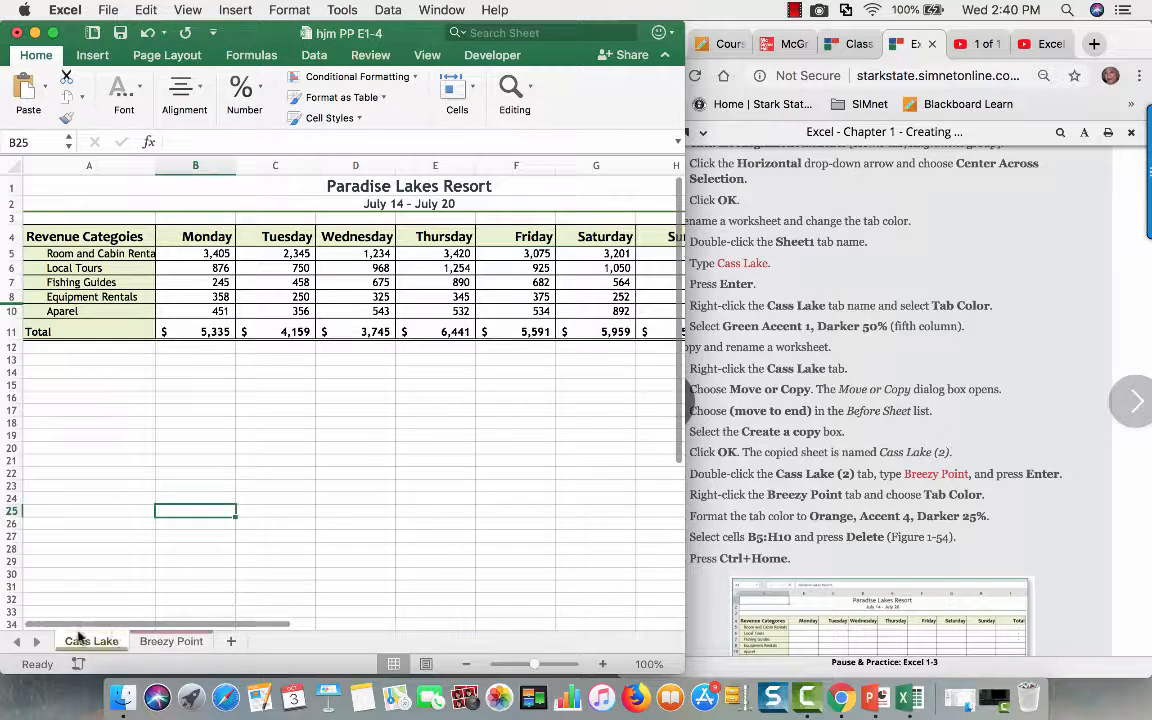
left_click(146, 643)
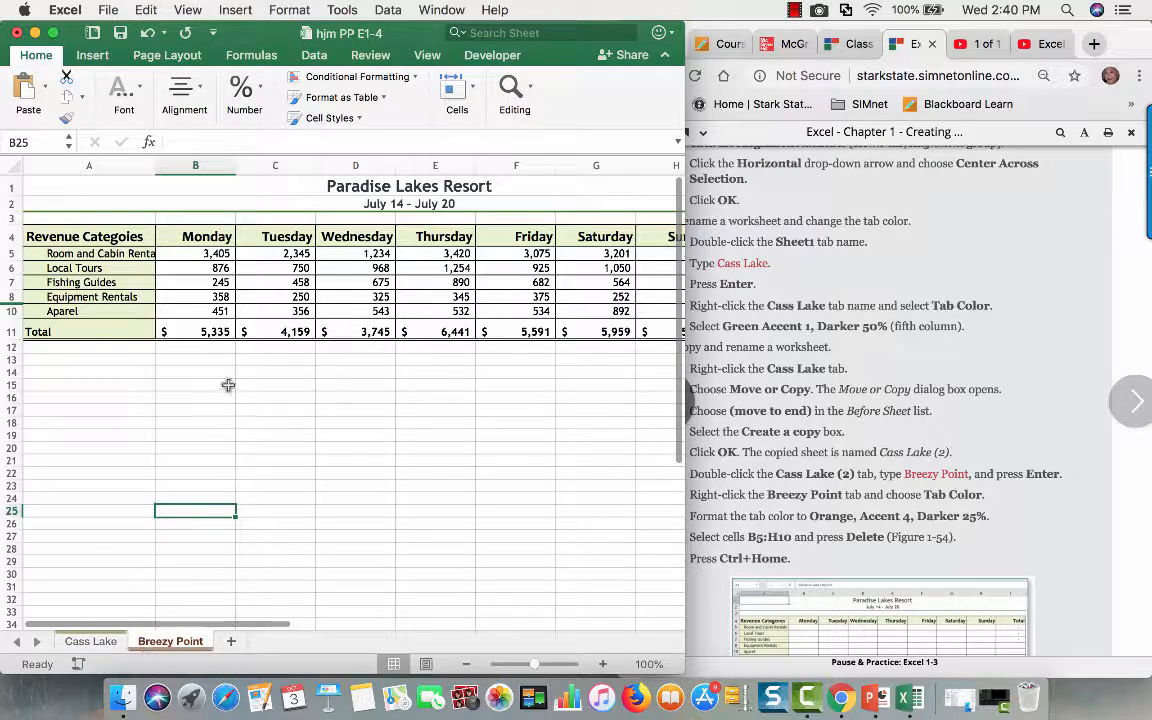
- Show the workbook full screen, clear the daily revenue values in B5:H10 on Breezy Point, and check the Tuesday and Wednesday total formulas
left_click(54, 34)
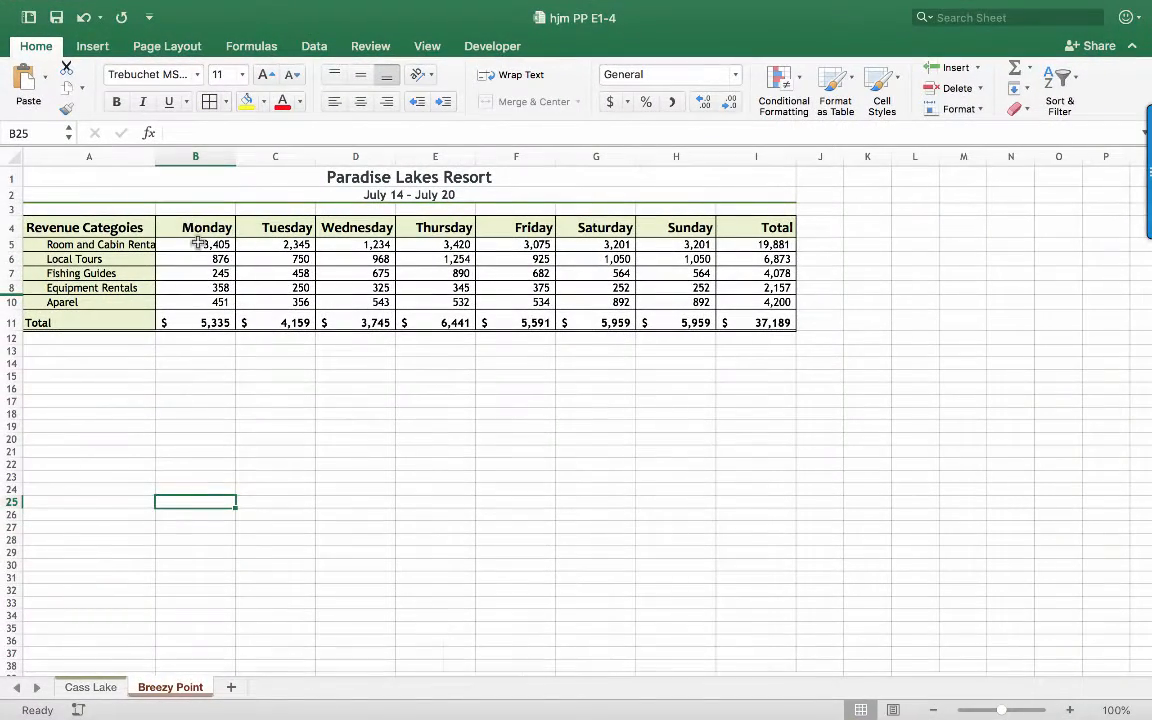
left_click(198, 244)
left_click_drag(198, 244, 636, 298)
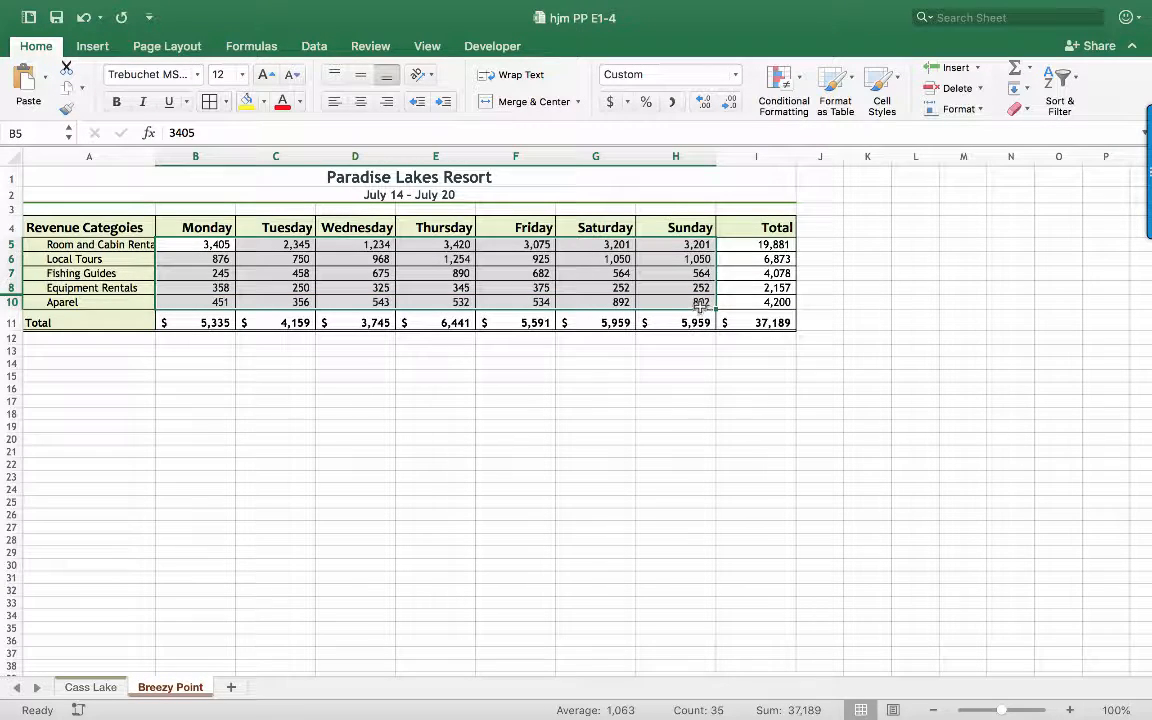
key("Delete")
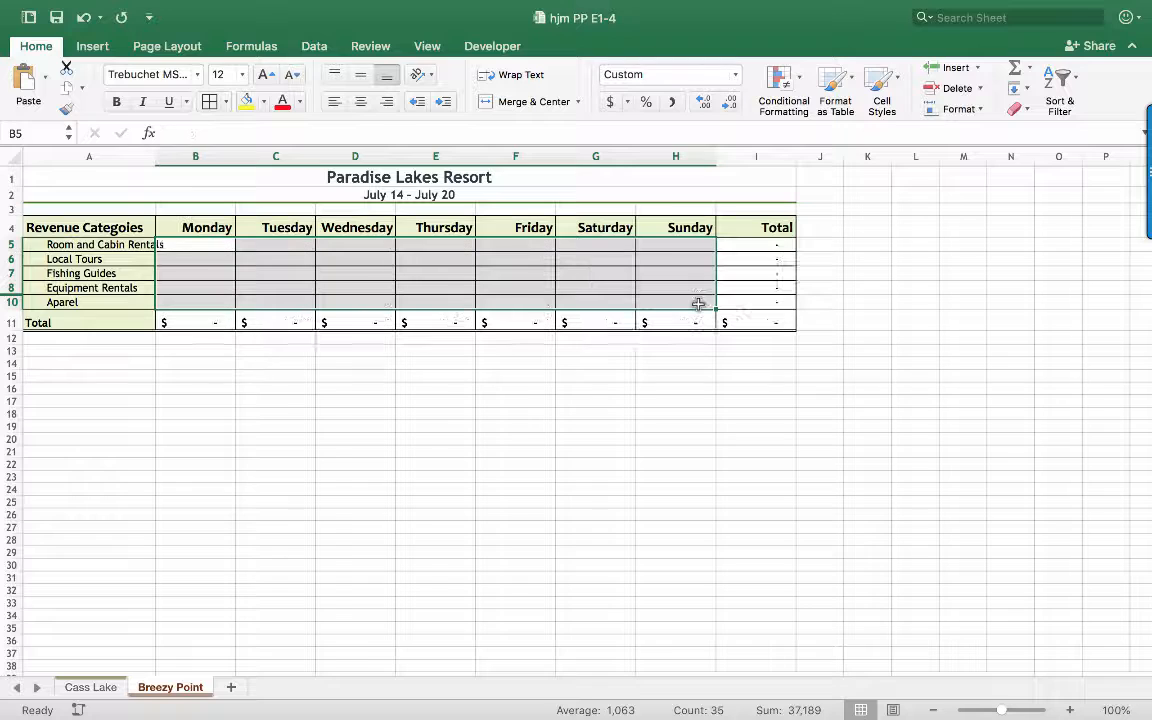
left_click(269, 322)
left_click(332, 321)
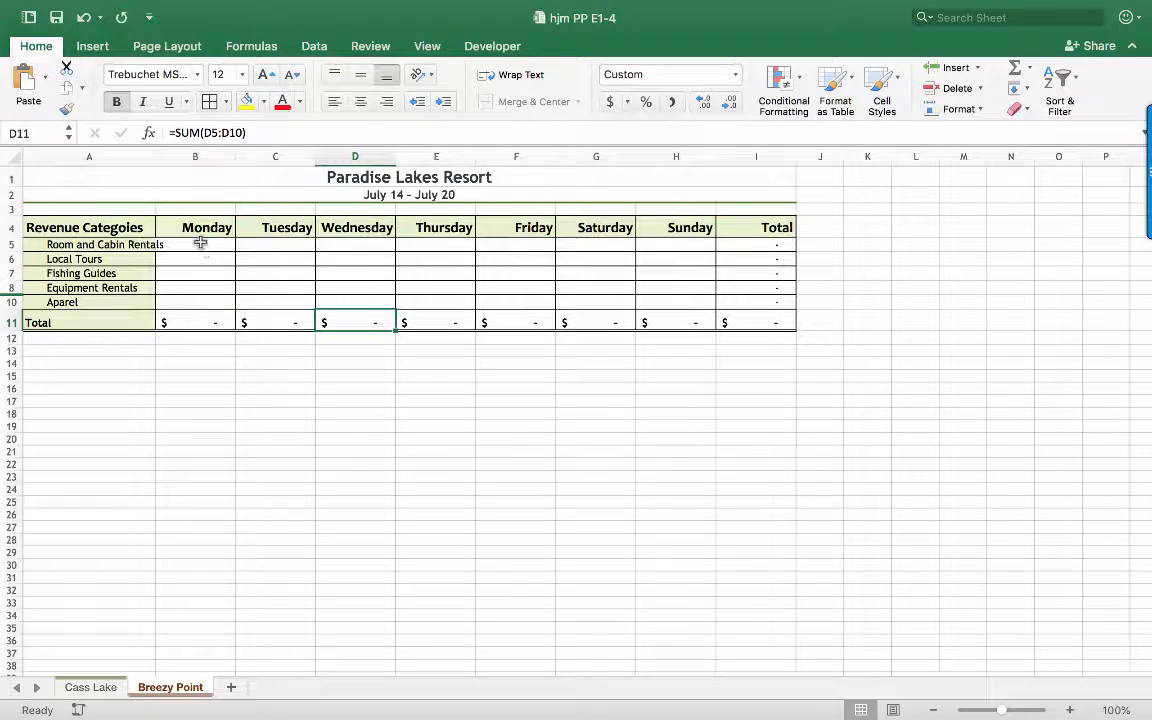
- Widen column A on both the Breezy Point and Cass Lake sheets to fit the Room and Cabin Rentals label
left_click_drag(148, 163, 167, 160)
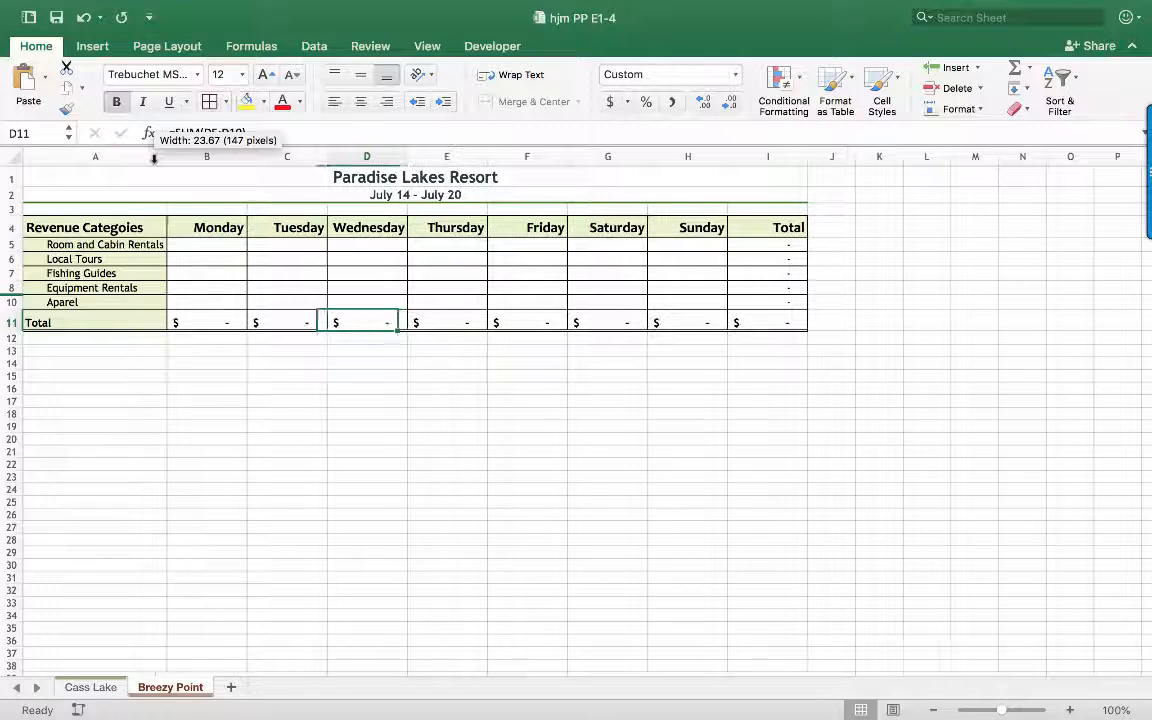
left_click(115, 689)
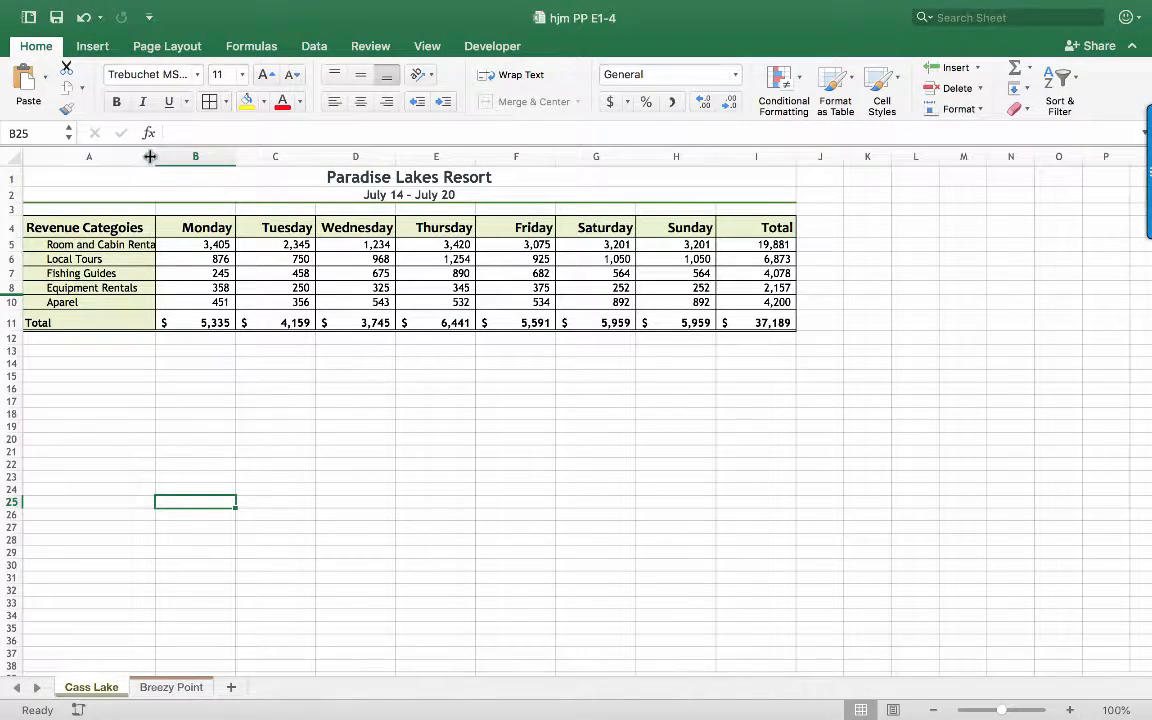
left_click_drag(155, 157, 167, 157)
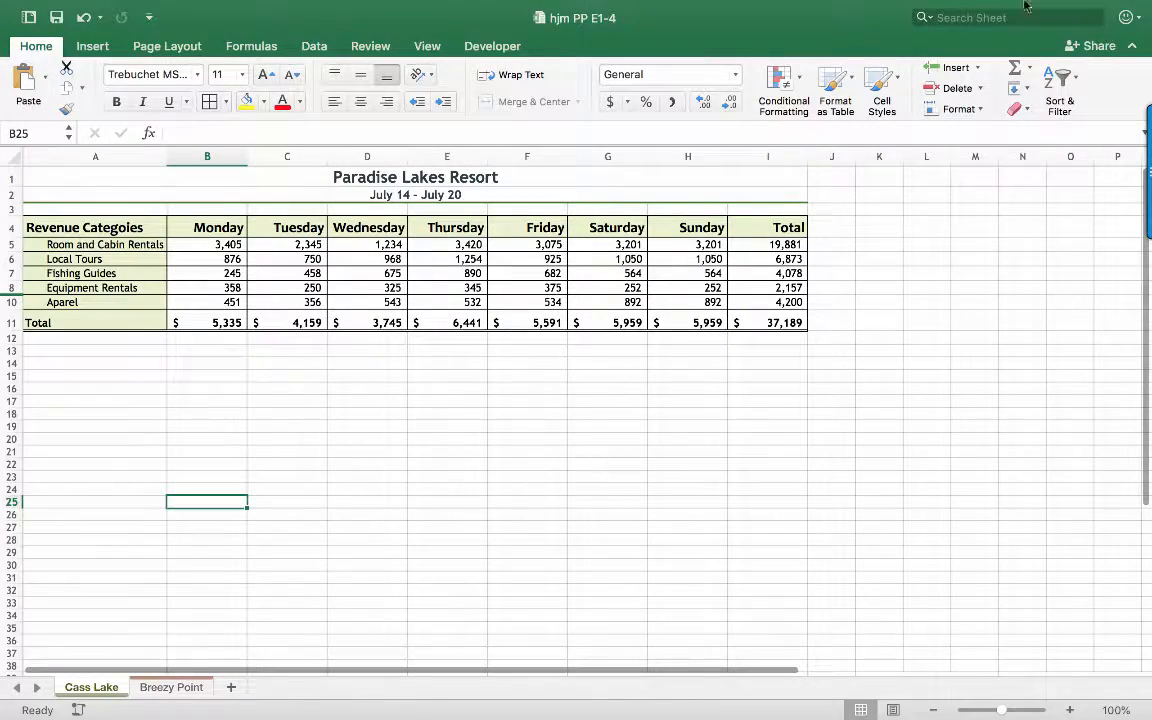
- Exit full-screen view to bring back the instructions beside the workbook, and save the workbook
mouse_move(58, 5)
left_click(53, 38)
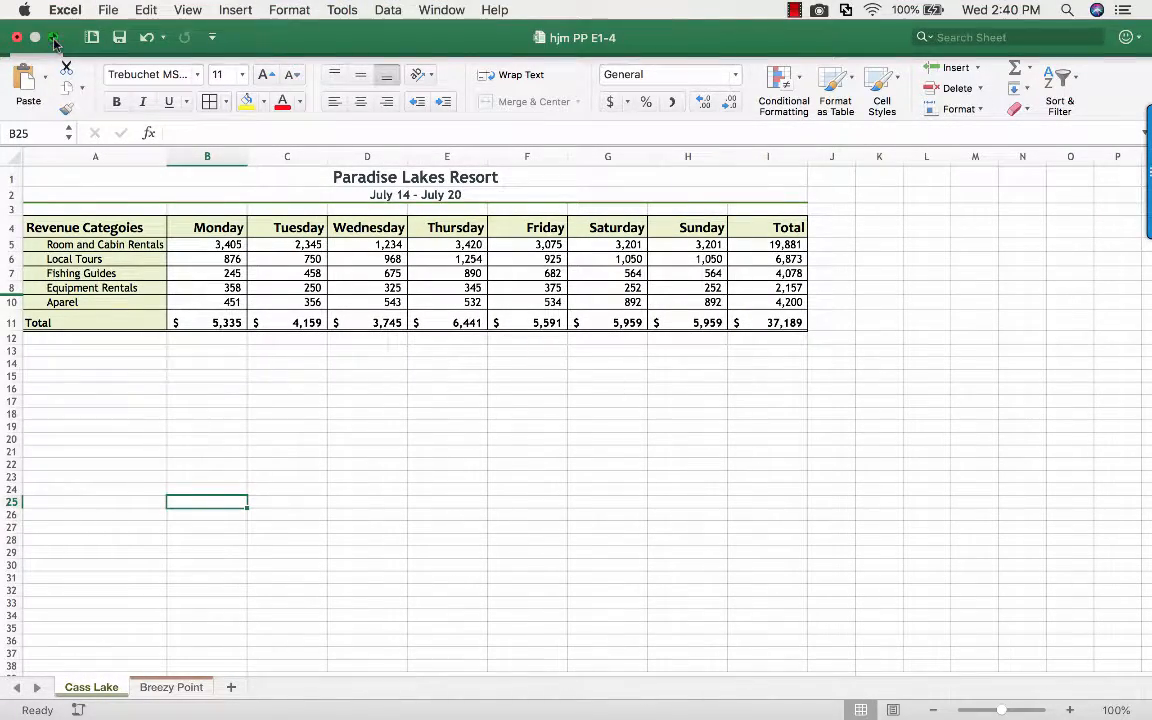
scroll(862, 490, "down", 10)
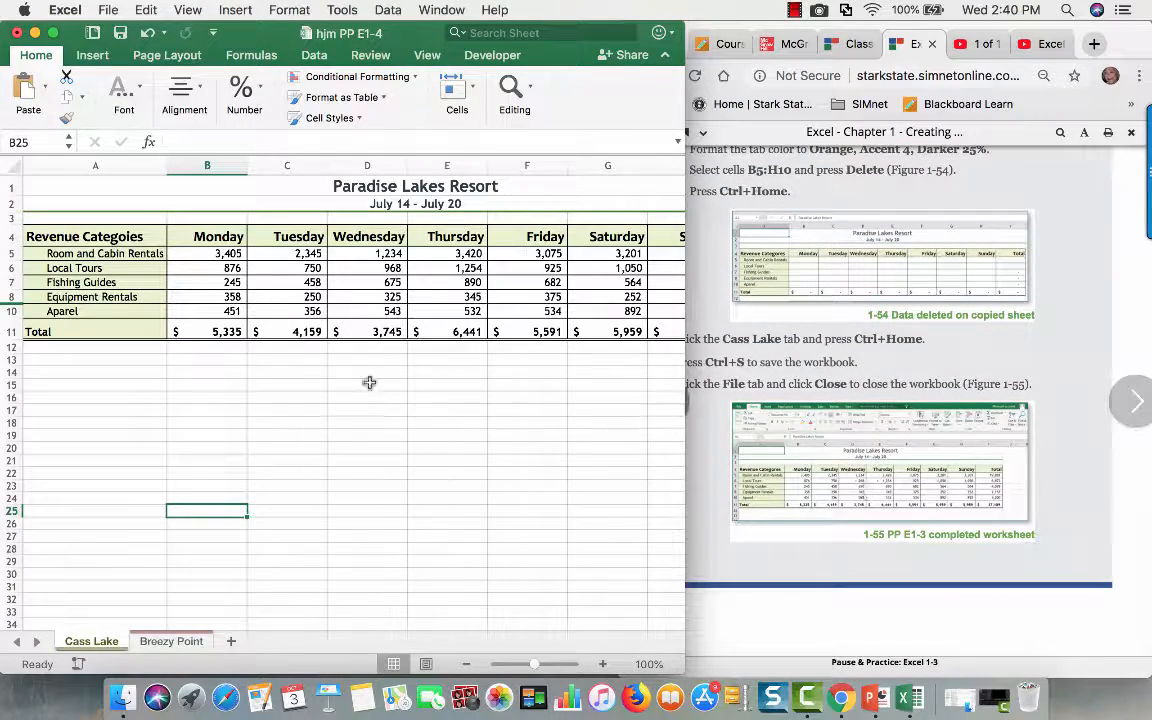
left_click(120, 35)
left_click(760, 318)
scroll(745, 320, "up", 2)
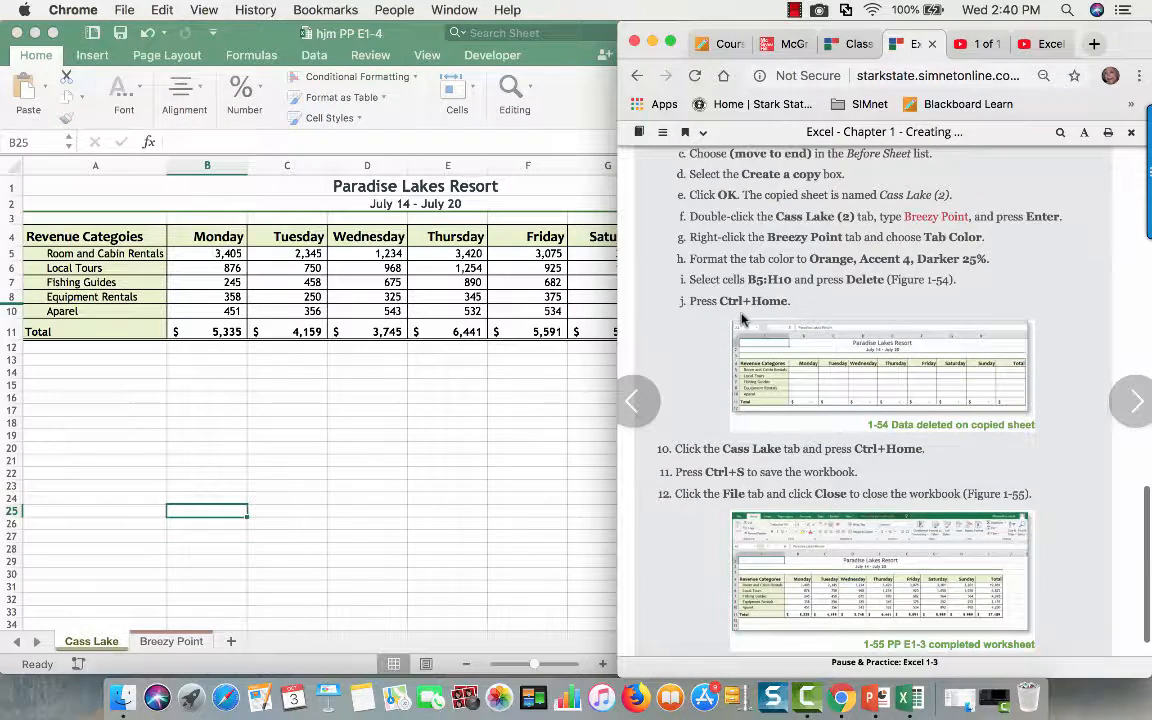
scroll(745, 320, "down", 2)
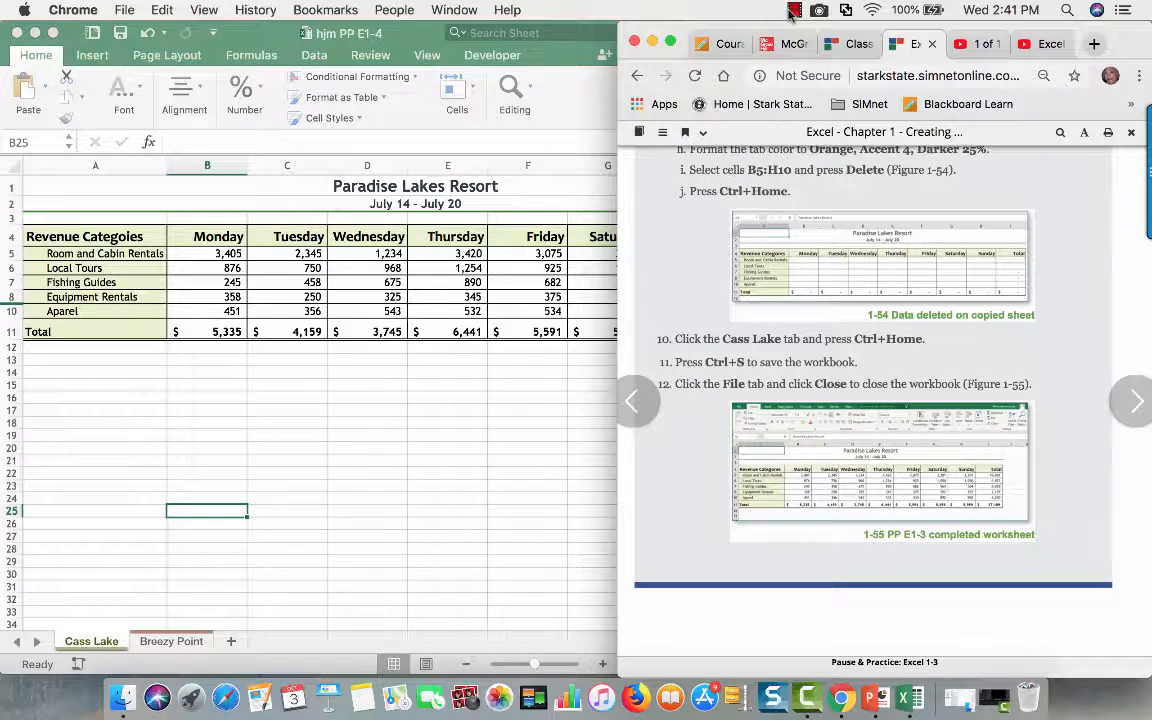
left_click(796, 12)
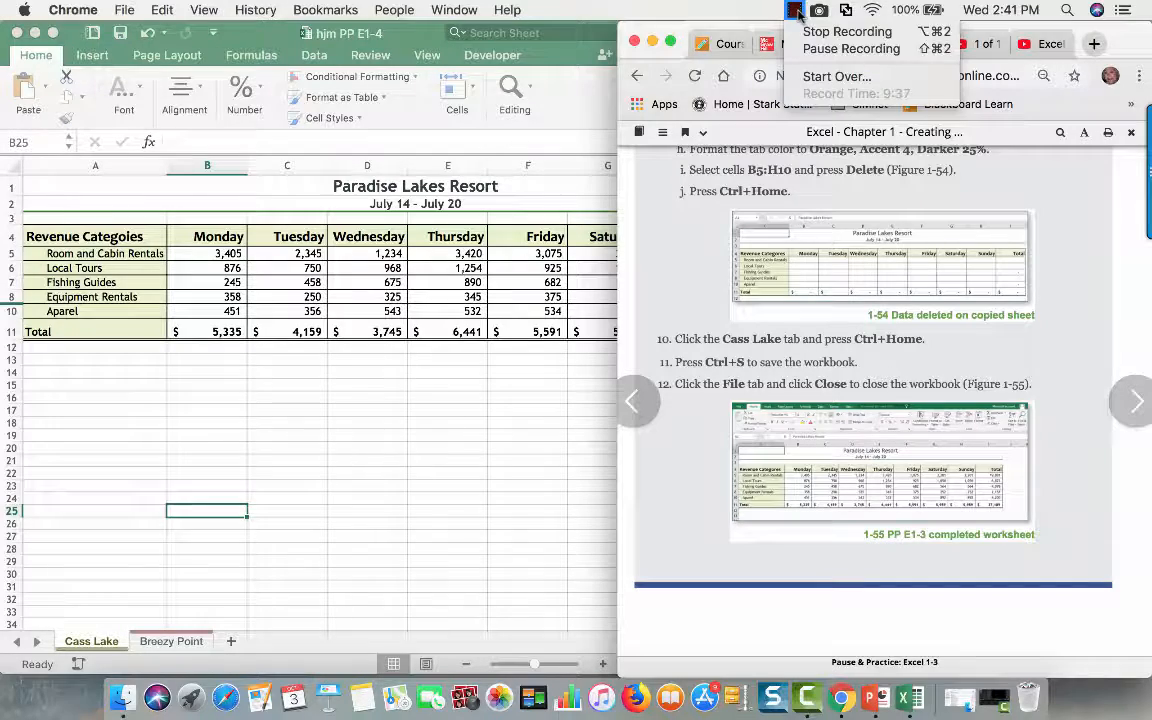